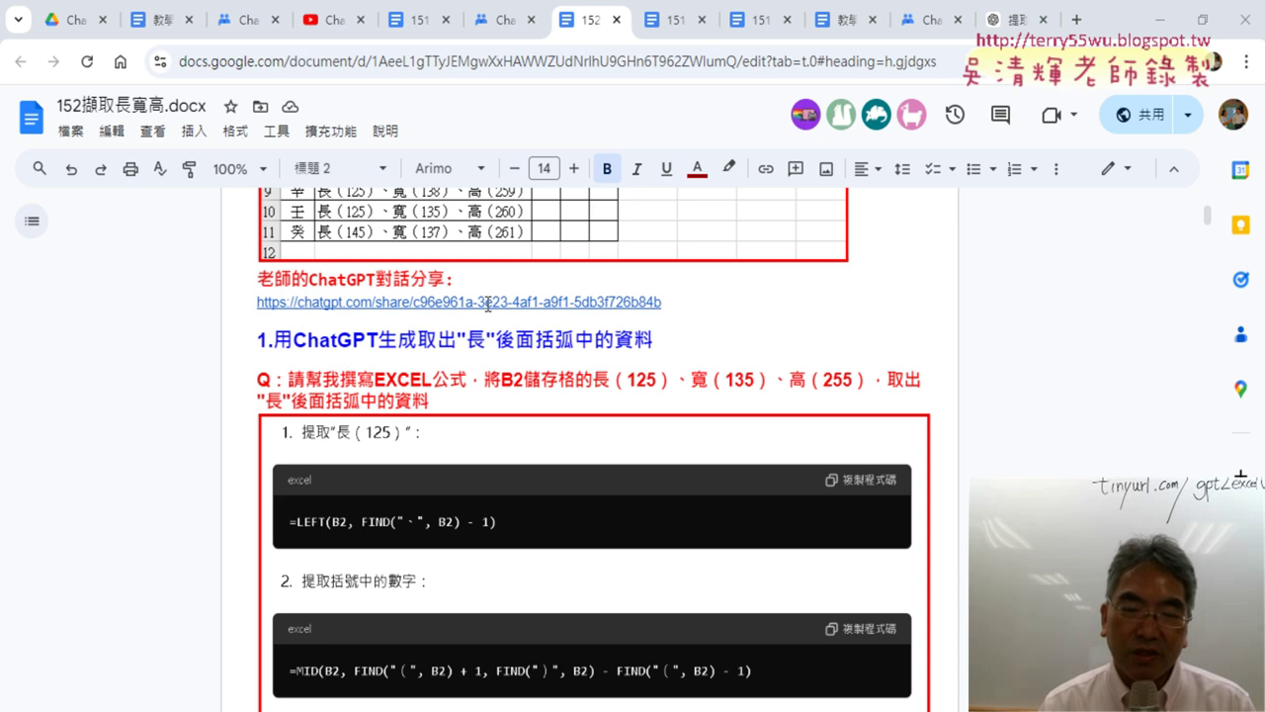
Scroll through the Google Doc's formula sections and select the 寬 formula.
scroll(285, 396, "down", 3)
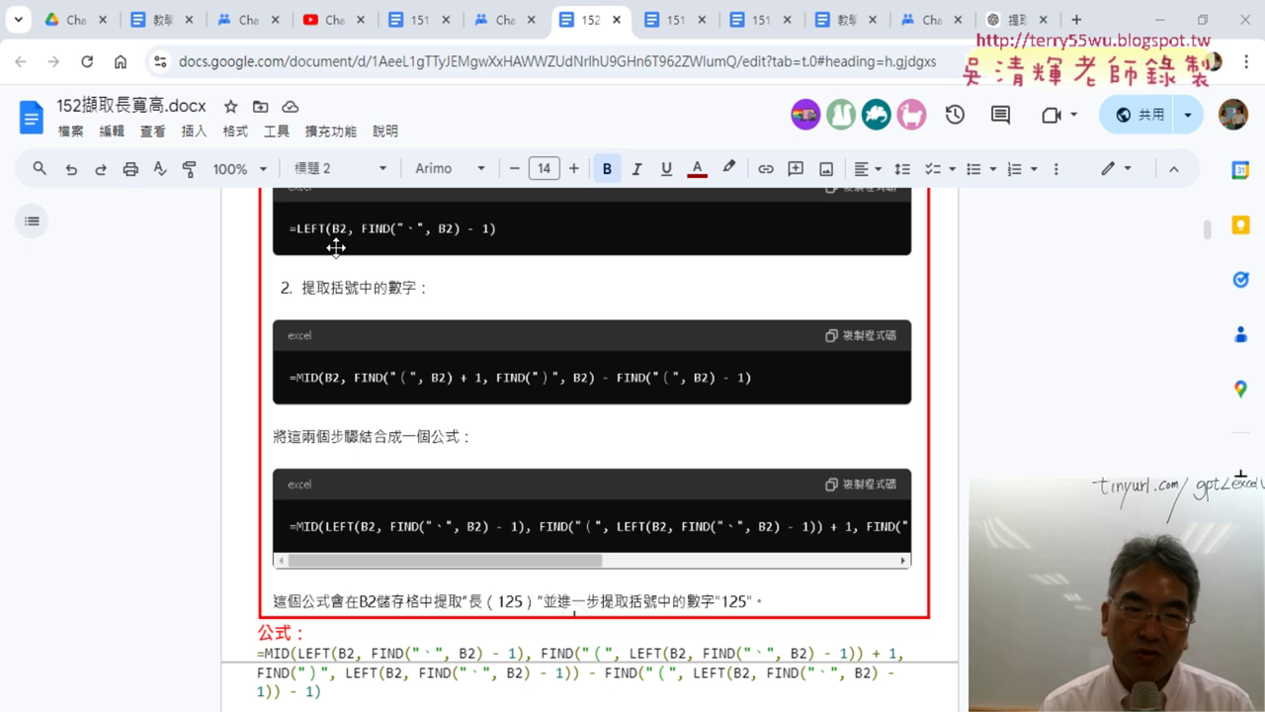
scroll(311, 381, "down", 2)
scroll(310, 381, "down", 2)
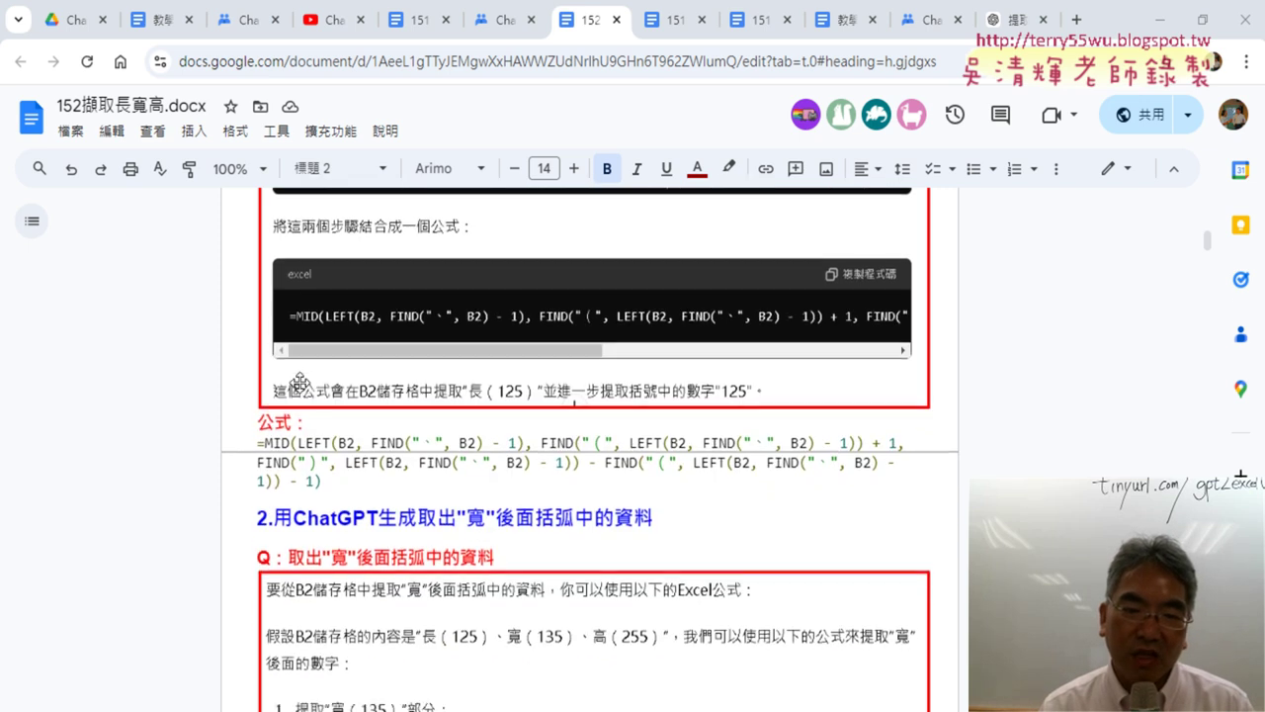
scroll(296, 380, "down", 2)
scroll(296, 379, "down", 3)
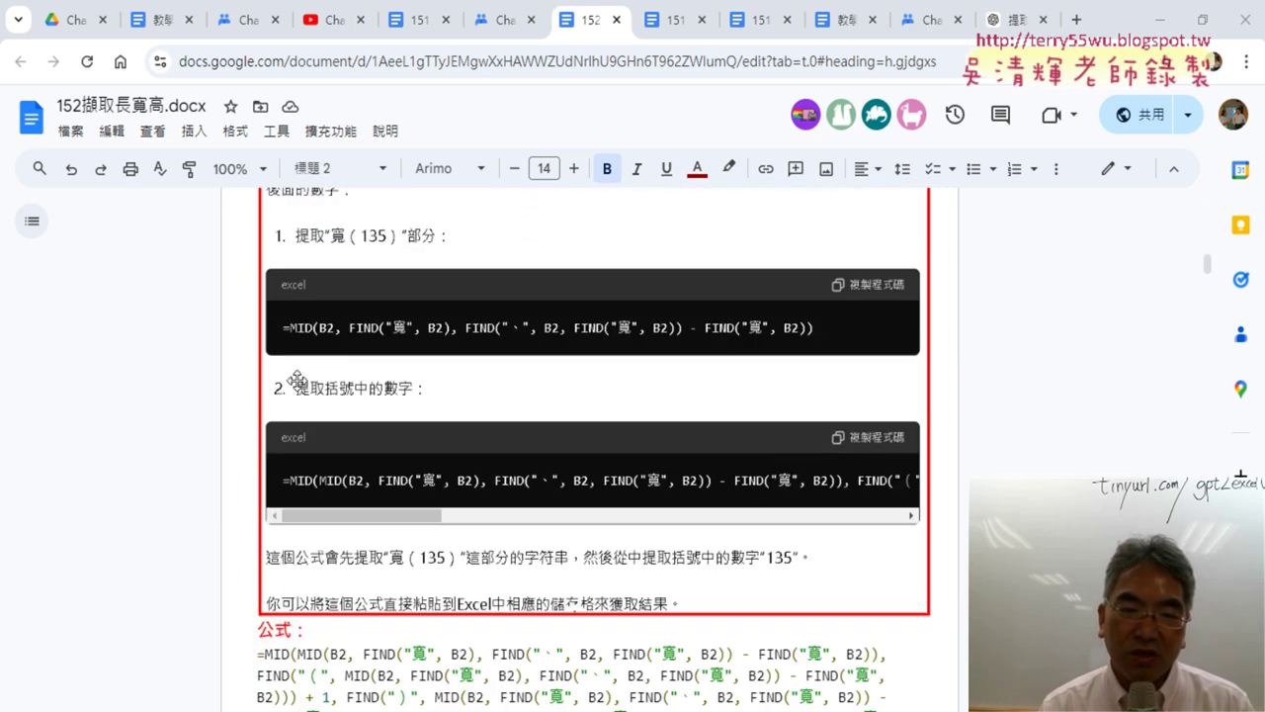
scroll(461, 420, "down", 1)
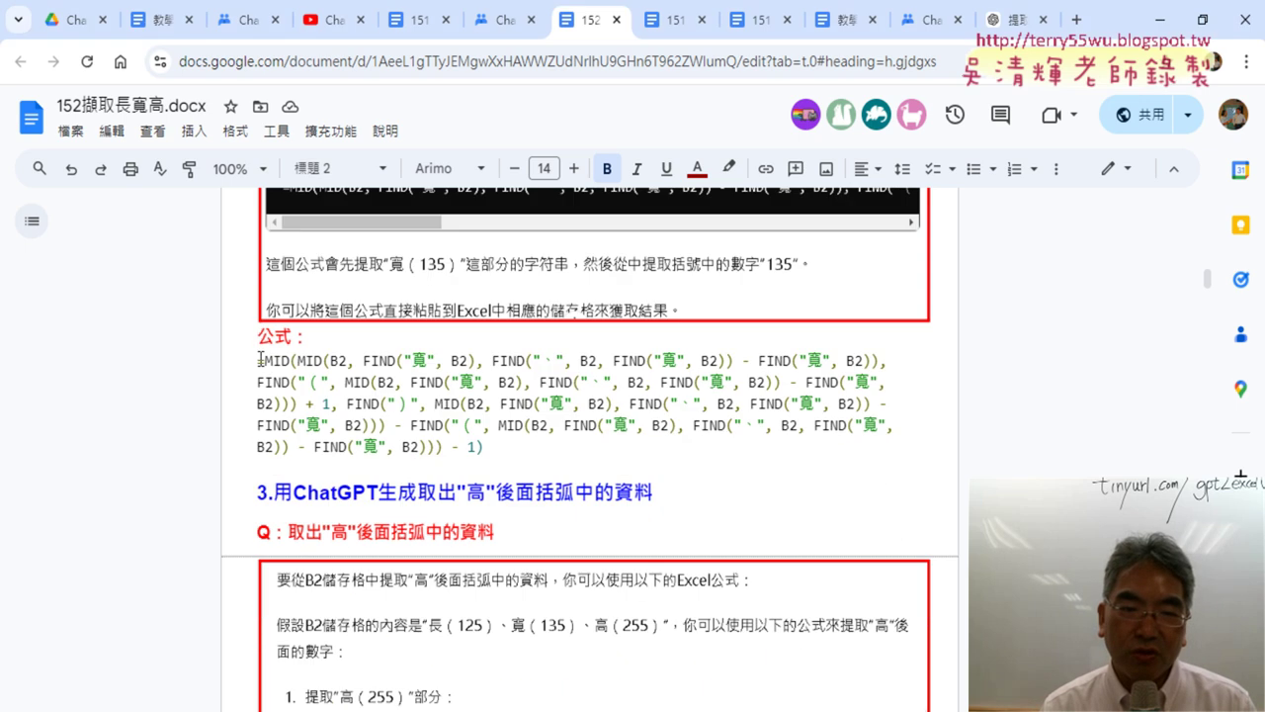
left_click_drag(256, 359, 495, 453)
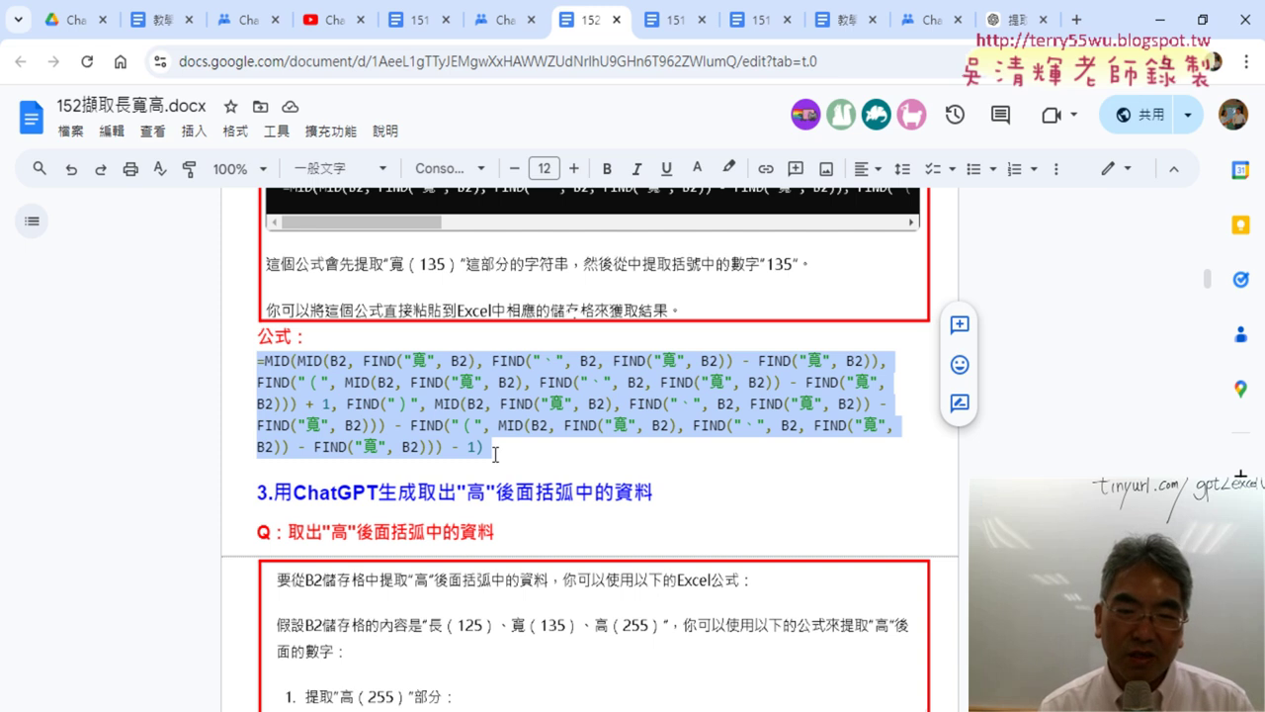
Review the 高 formula and VBA question, then switch to the Excel workbook 152分別擷取長寬高.xlsx.
middle_click(495, 453)
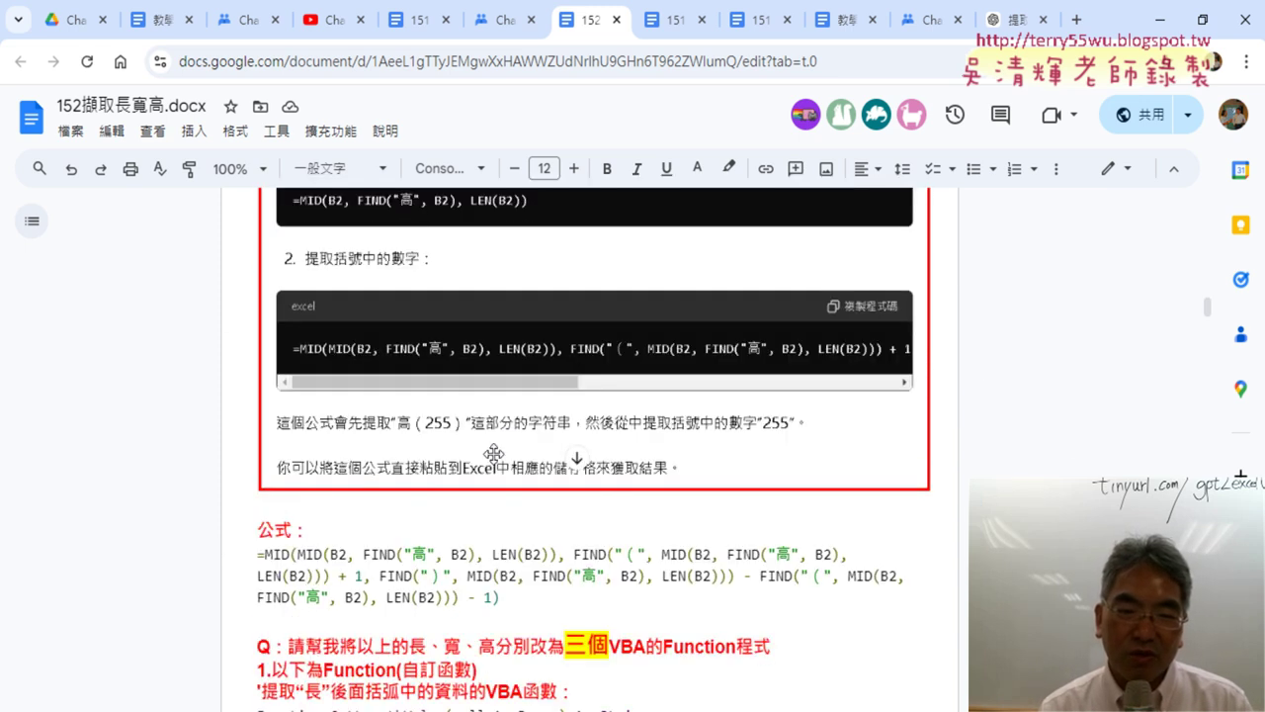
left_click(576, 457)
scroll(530, 508, "down", 3)
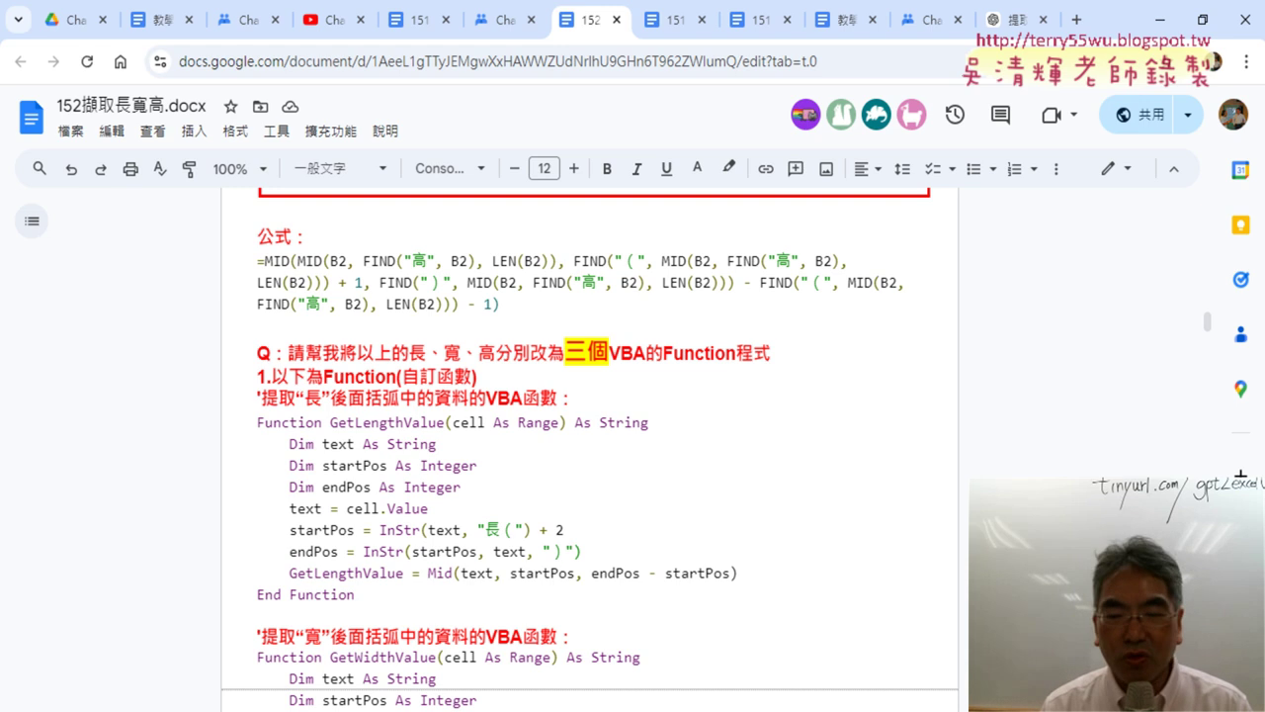
left_click(684, 705)
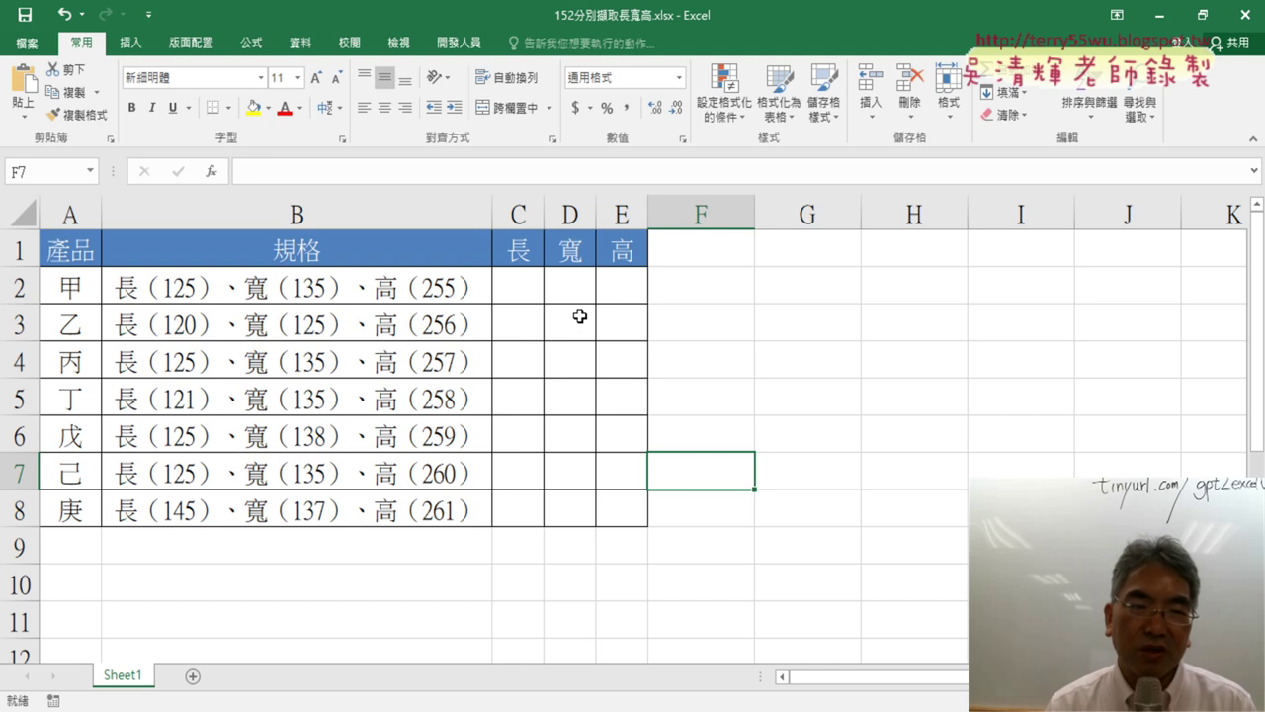
Dismiss the no-data Text to Columns warning and select the 規格 text in B2:B8.
left_click(300, 43)
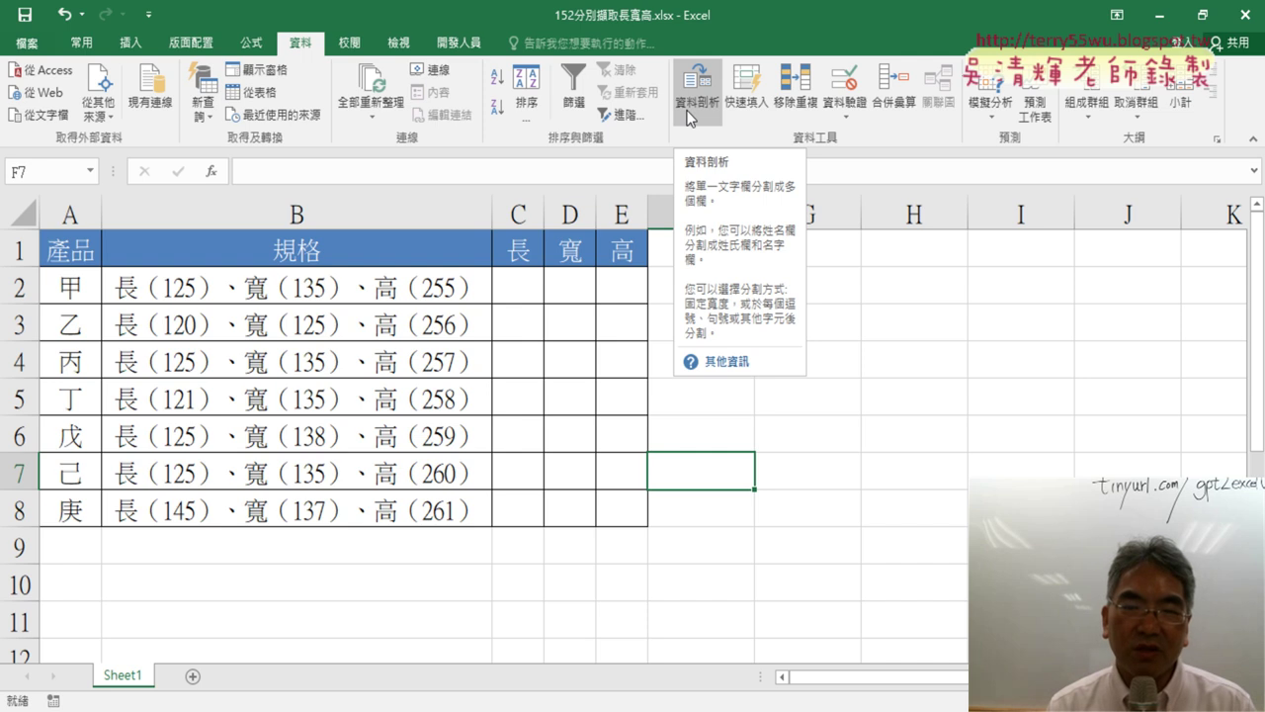
left_click(689, 118)
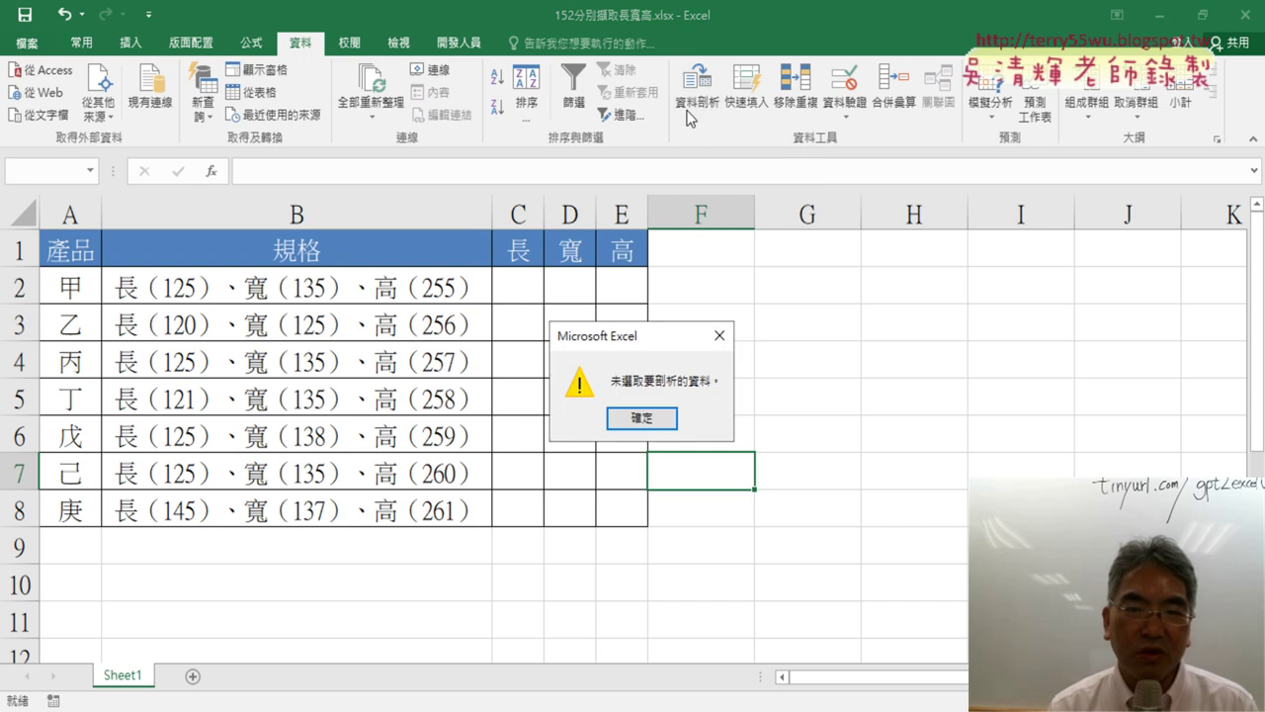
left_click(659, 422)
mouse_move(385, 285)
left_mouse_down()
mouse_move(359, 336)
mouse_move(345, 507)
left_mouse_up()
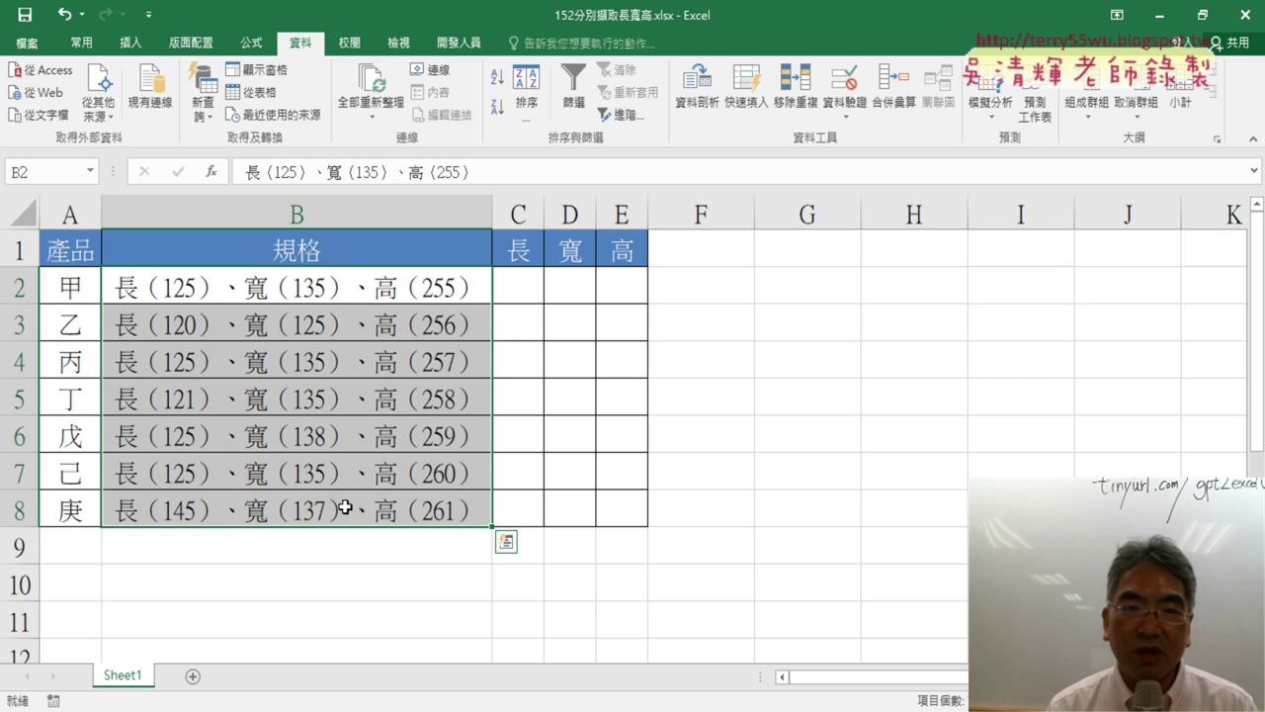
left_click_drag(291, 278, 287, 509)
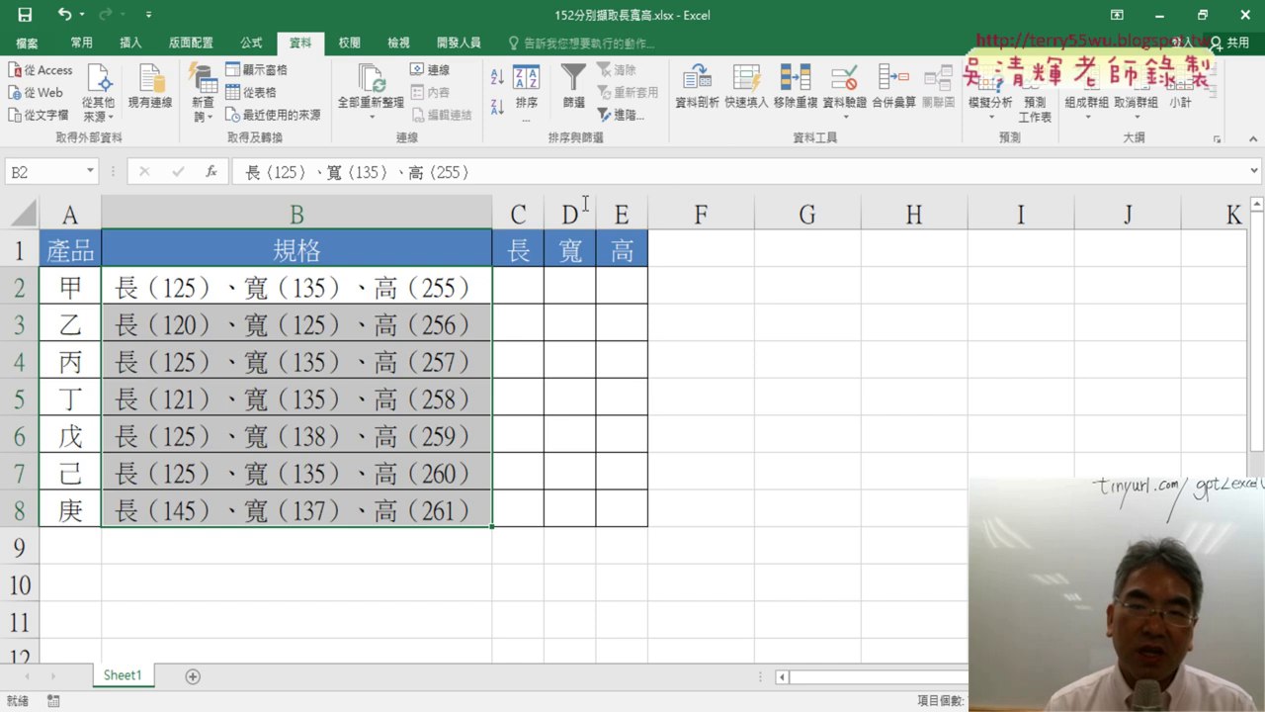
Start Text to Columns on B2:B8 with Fixed width (固定寬度) and reach the break-line step.
left_click(698, 93)
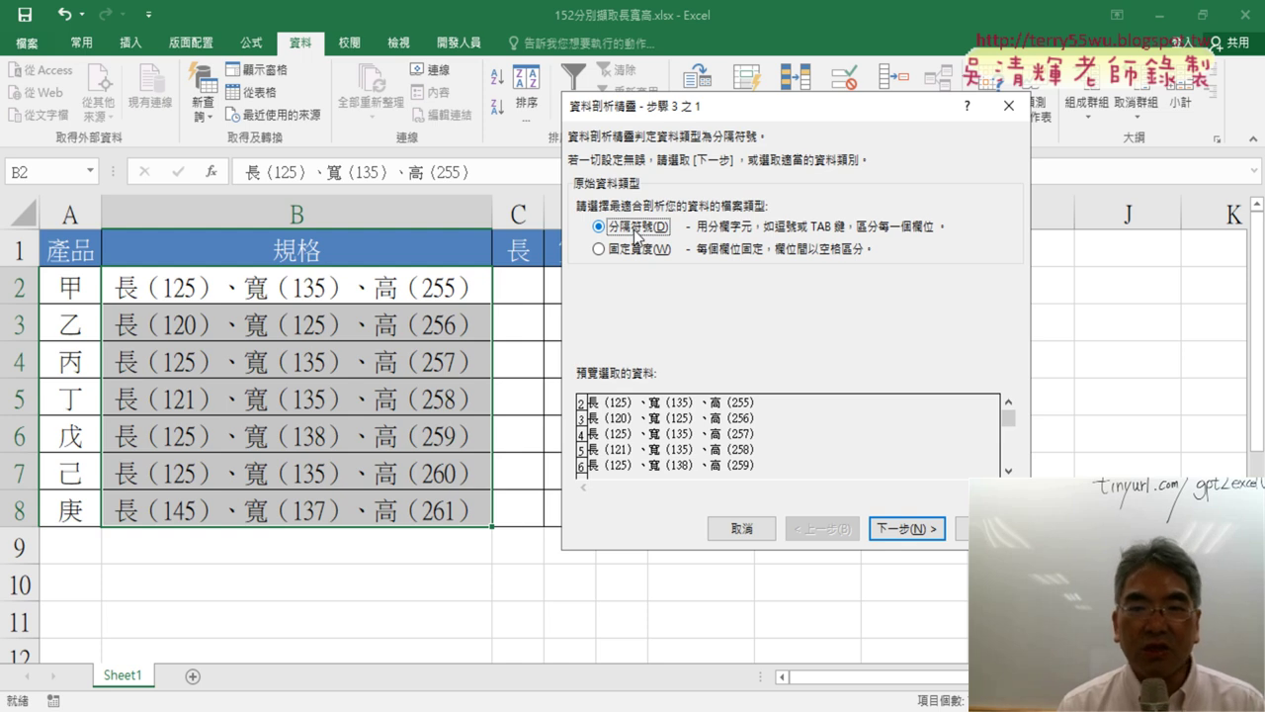
left_click(599, 249)
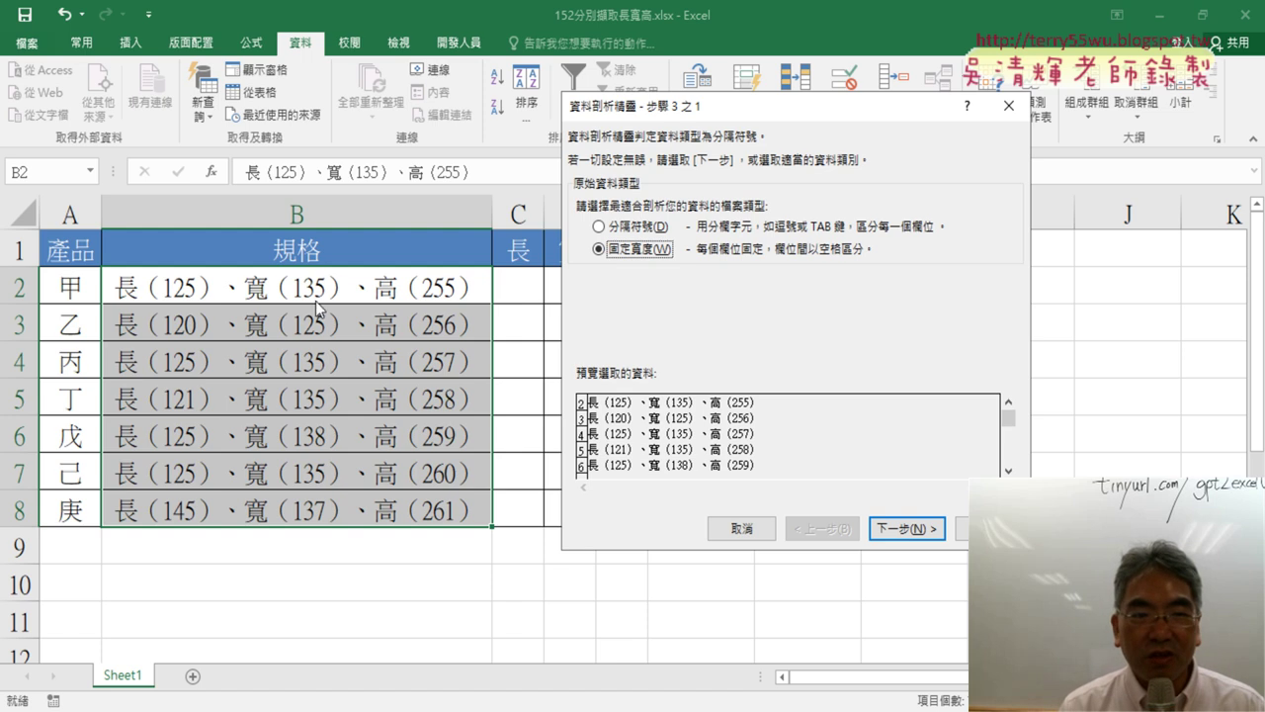
left_click_drag(695, 107, 710, 174)
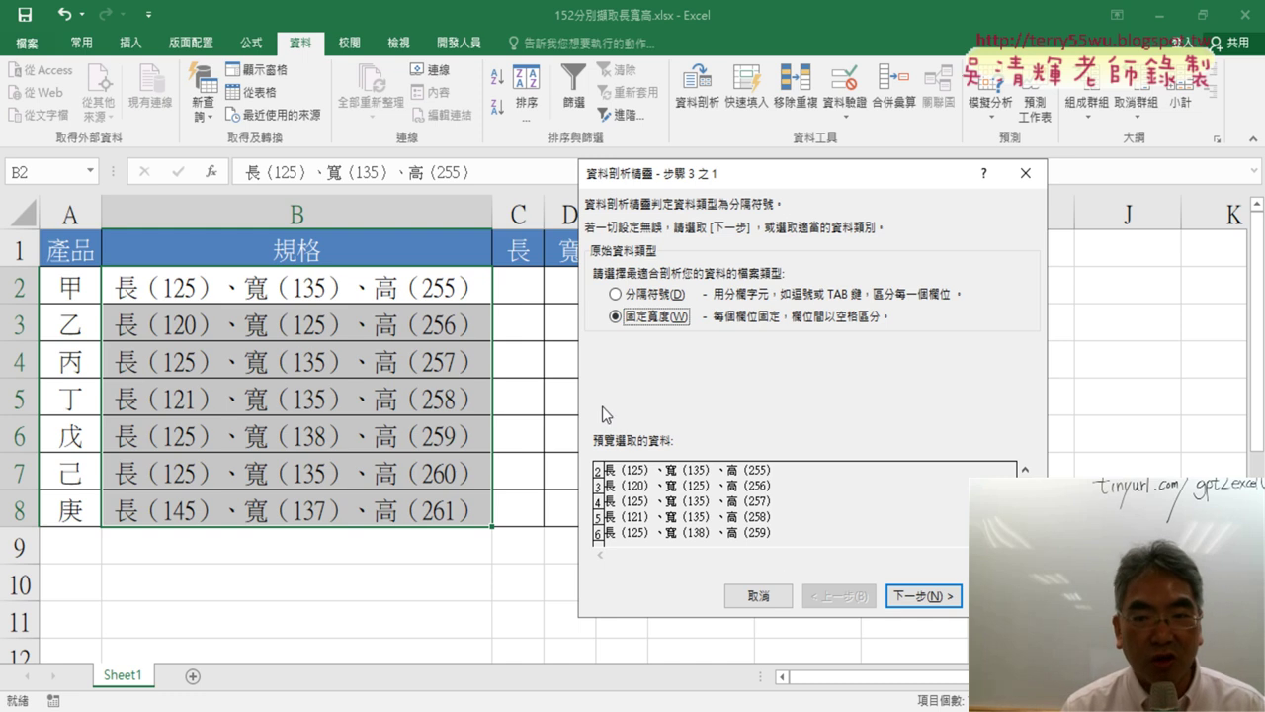
left_click(941, 601)
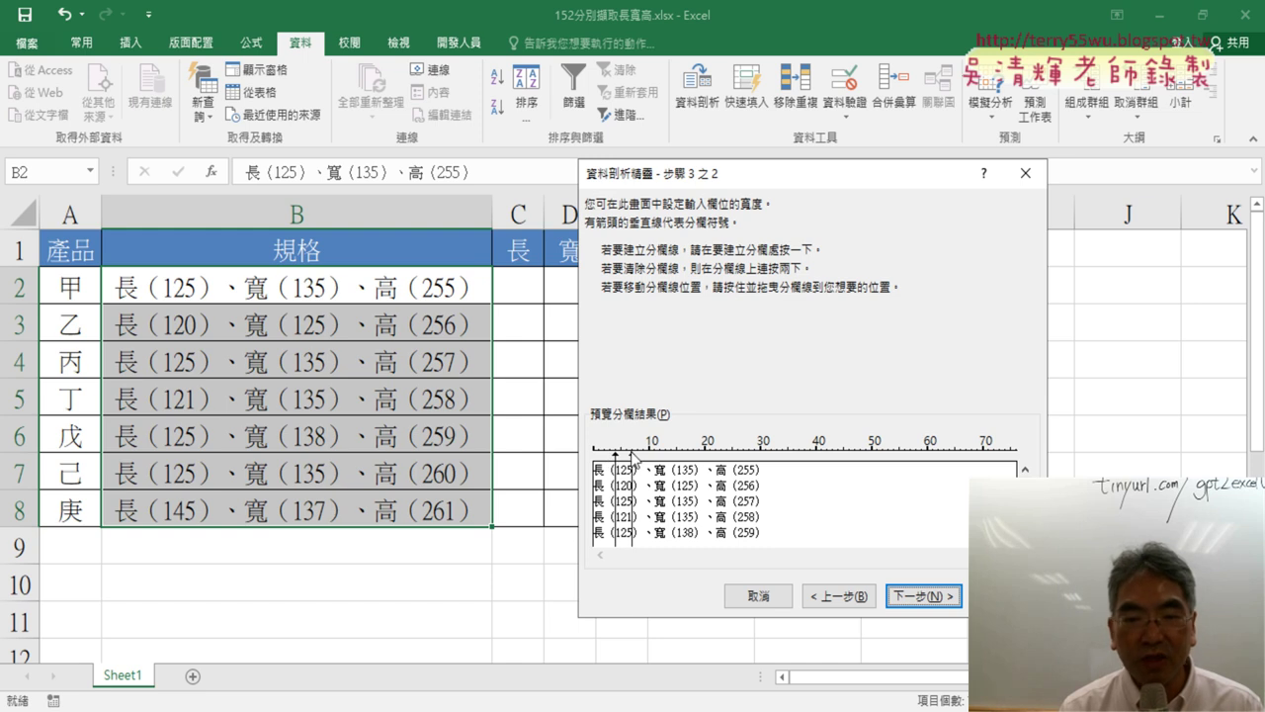
Add break lines around the width and height numbers, fine-tune the height breaks, and continue.
left_click(633, 456)
left_click(677, 455)
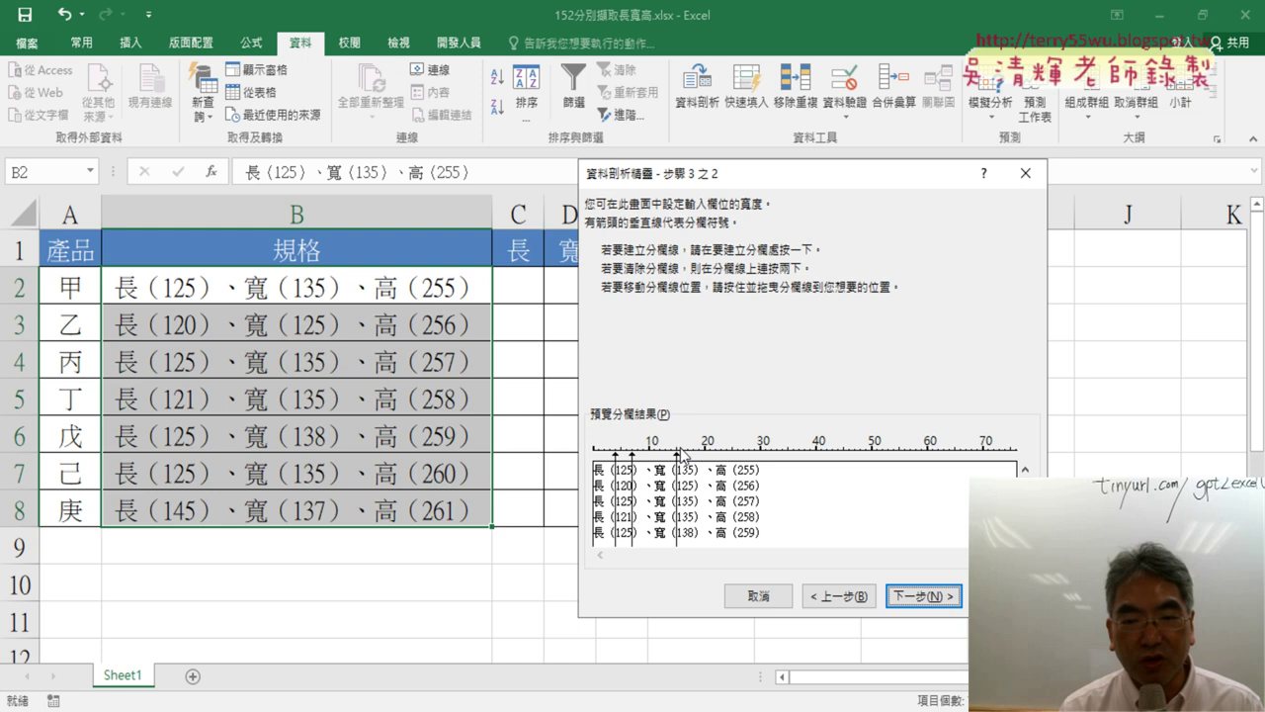
left_click(737, 455)
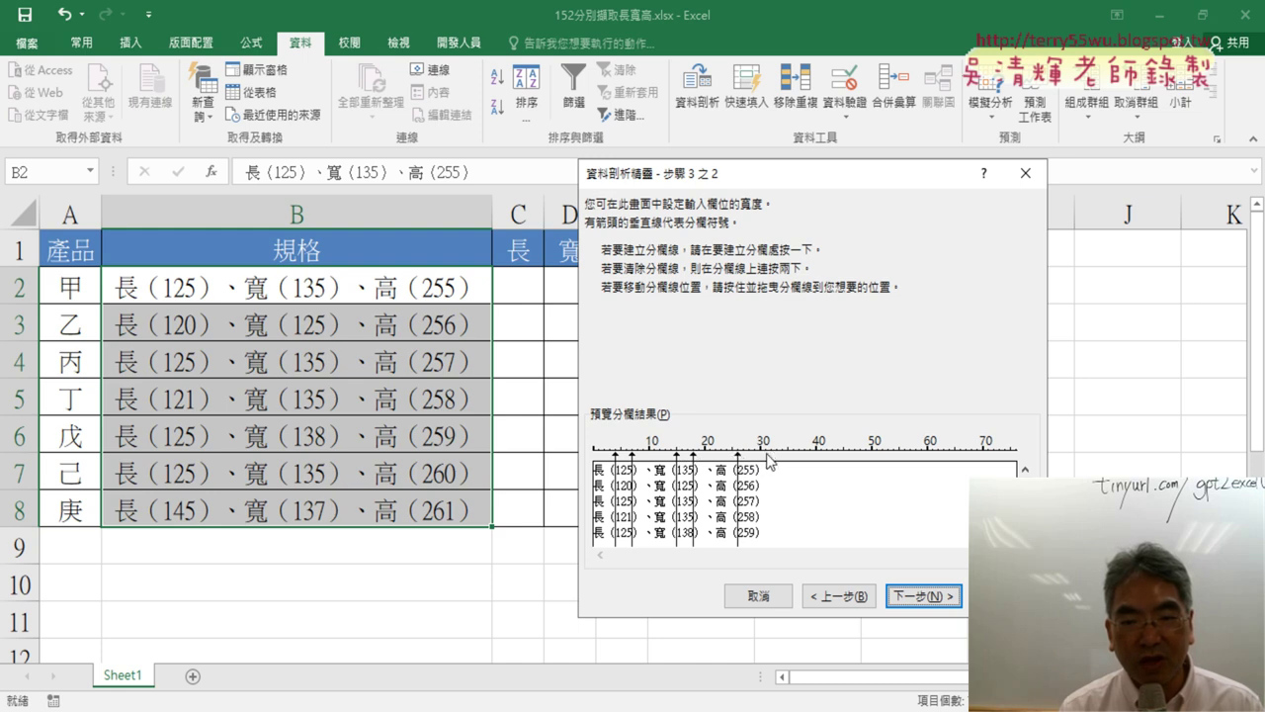
left_click(766, 454)
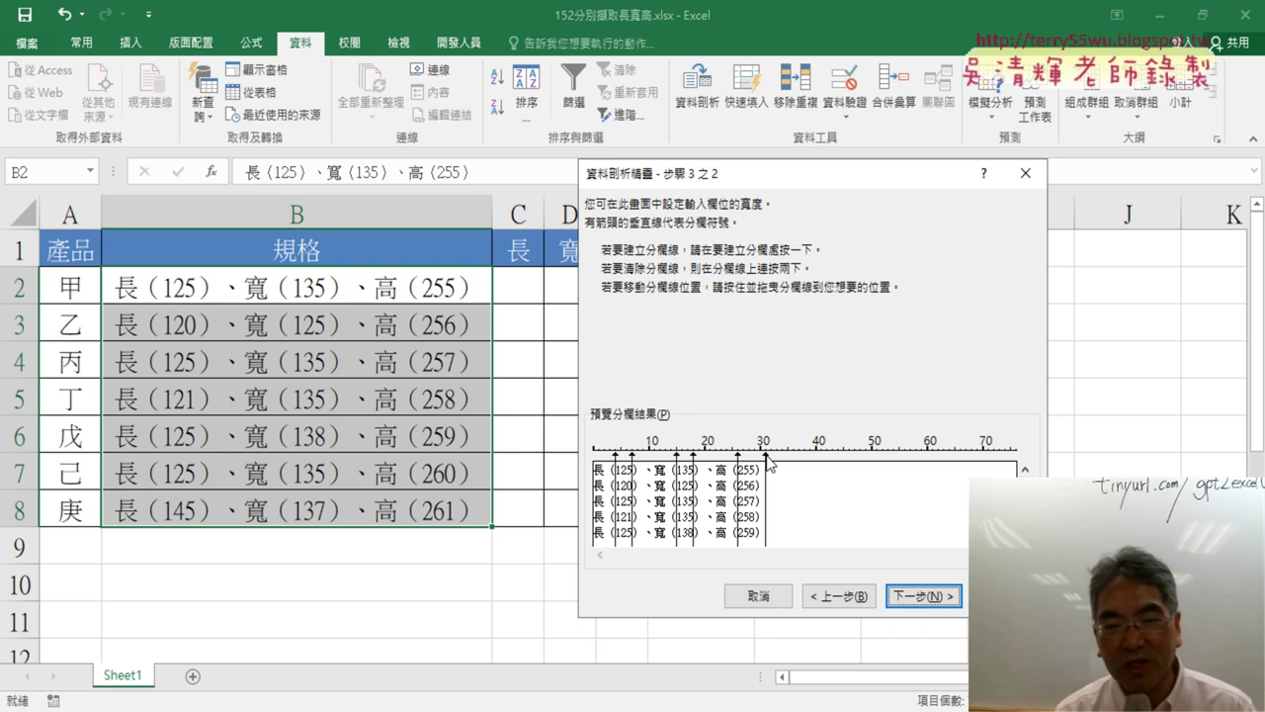
left_click_drag(765, 462, 755, 465)
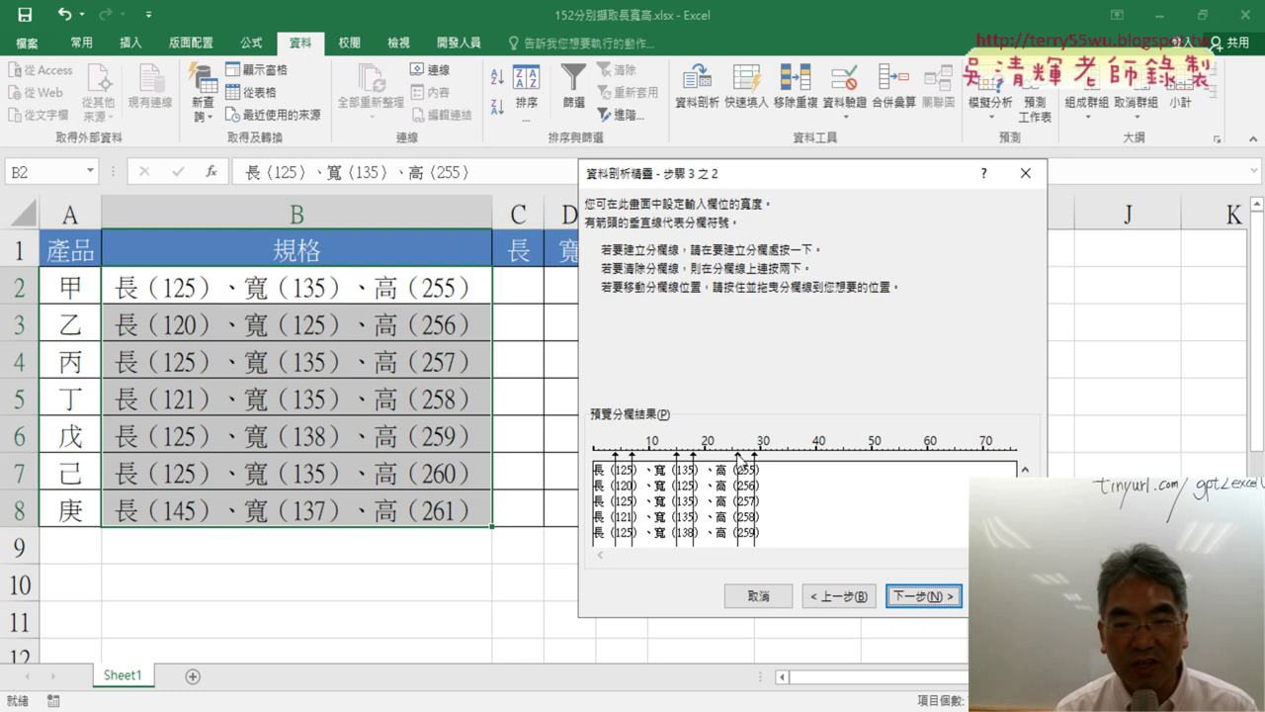
left_click_drag(738, 457, 733, 459)
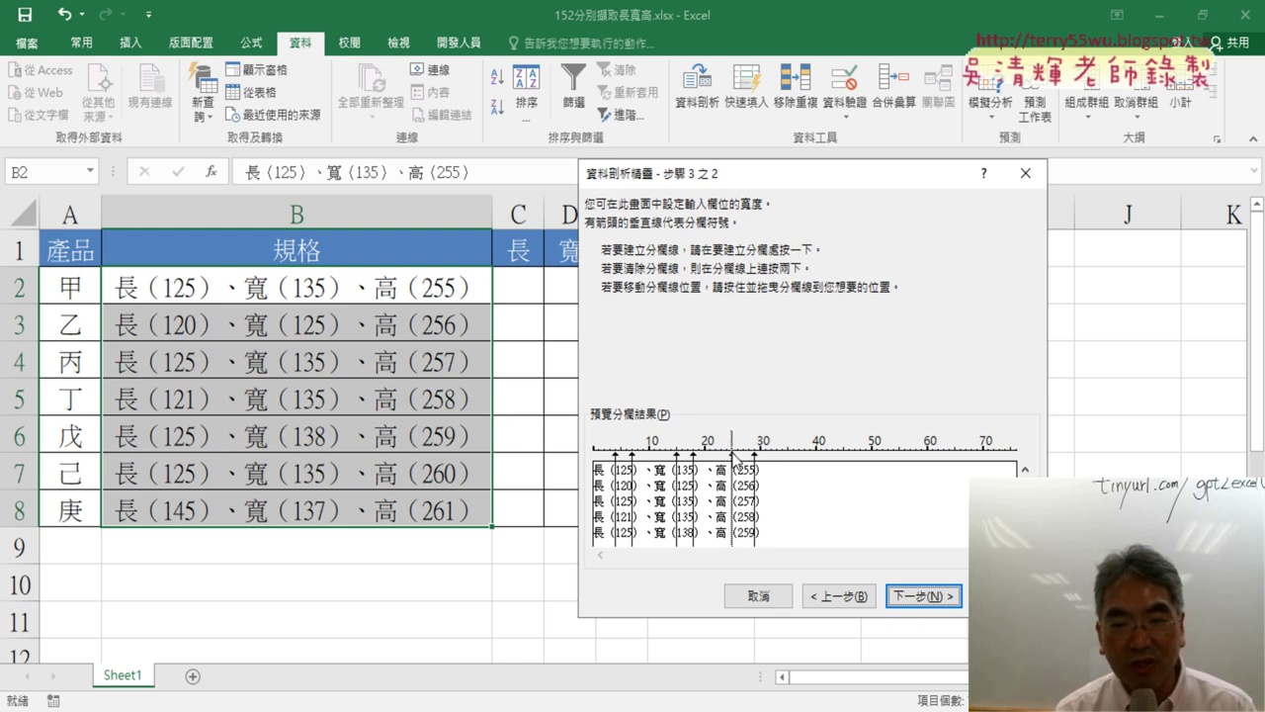
left_click_drag(733, 458, 737, 456)
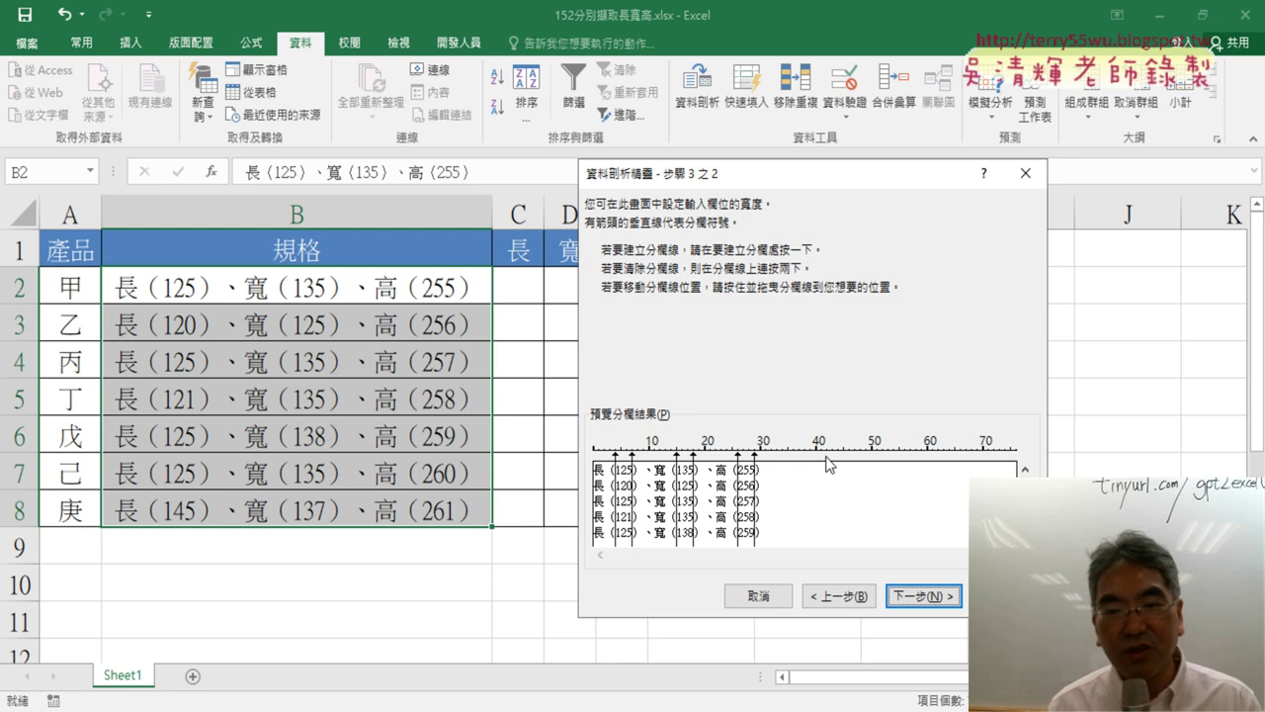
left_click(923, 596)
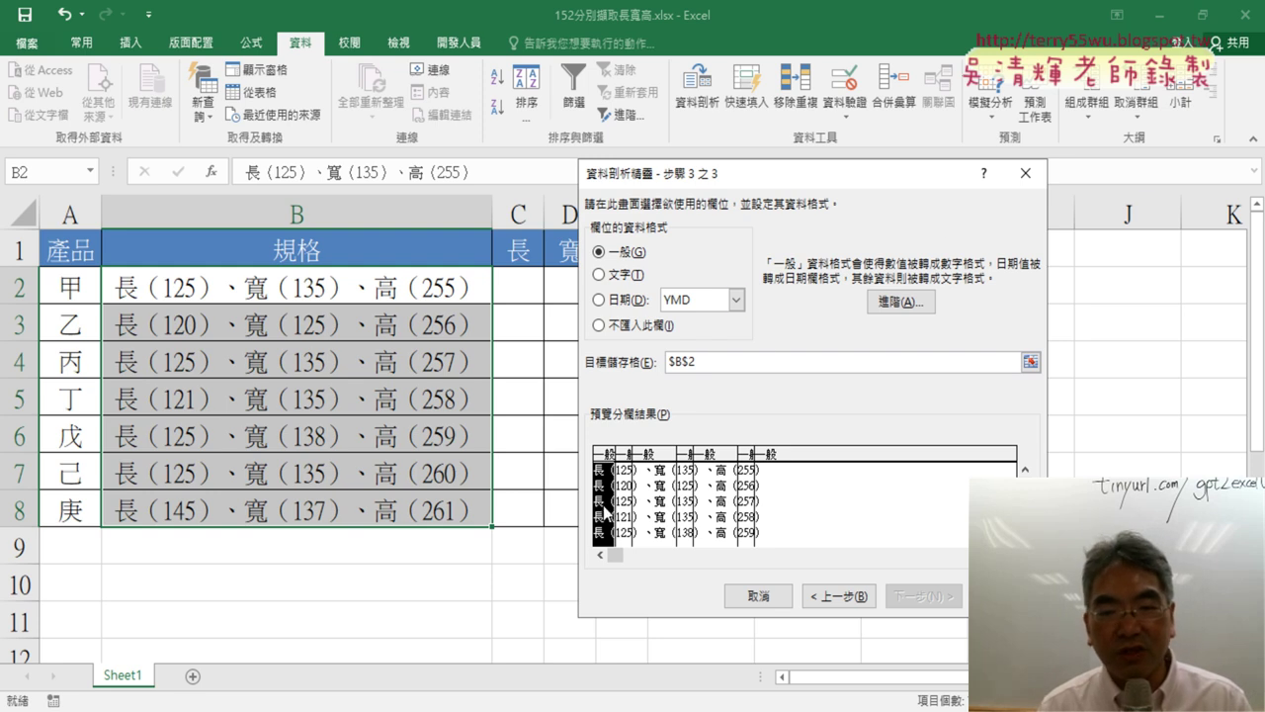
Mark the leading, 、寬, 、高 and trailing text pieces as 'Do not import column'.
left_click(624, 326)
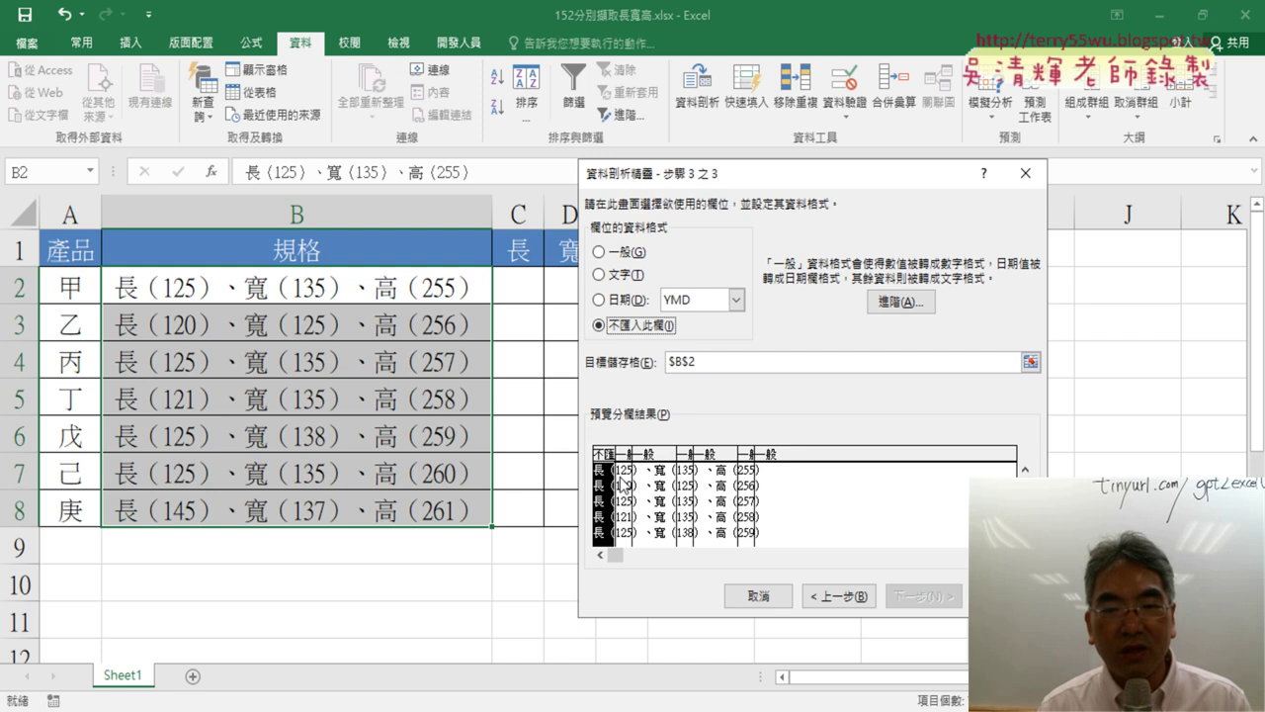
left_click(665, 506)
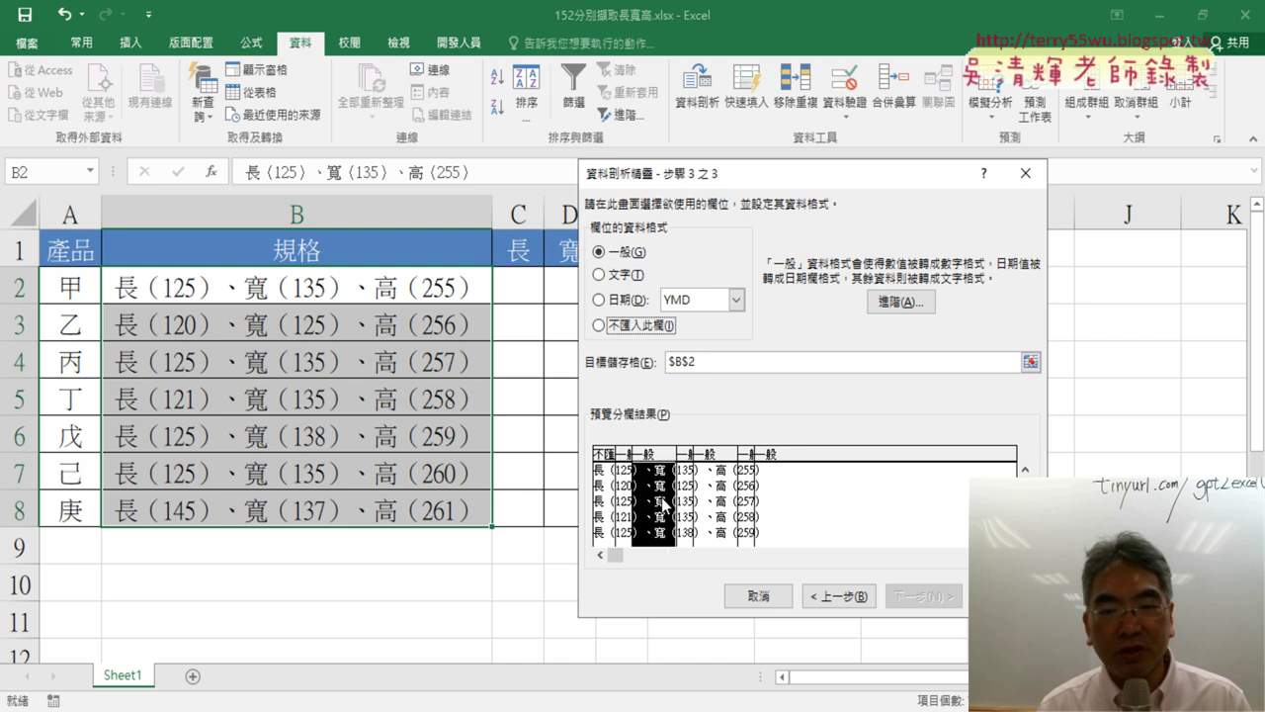
left_click(625, 329)
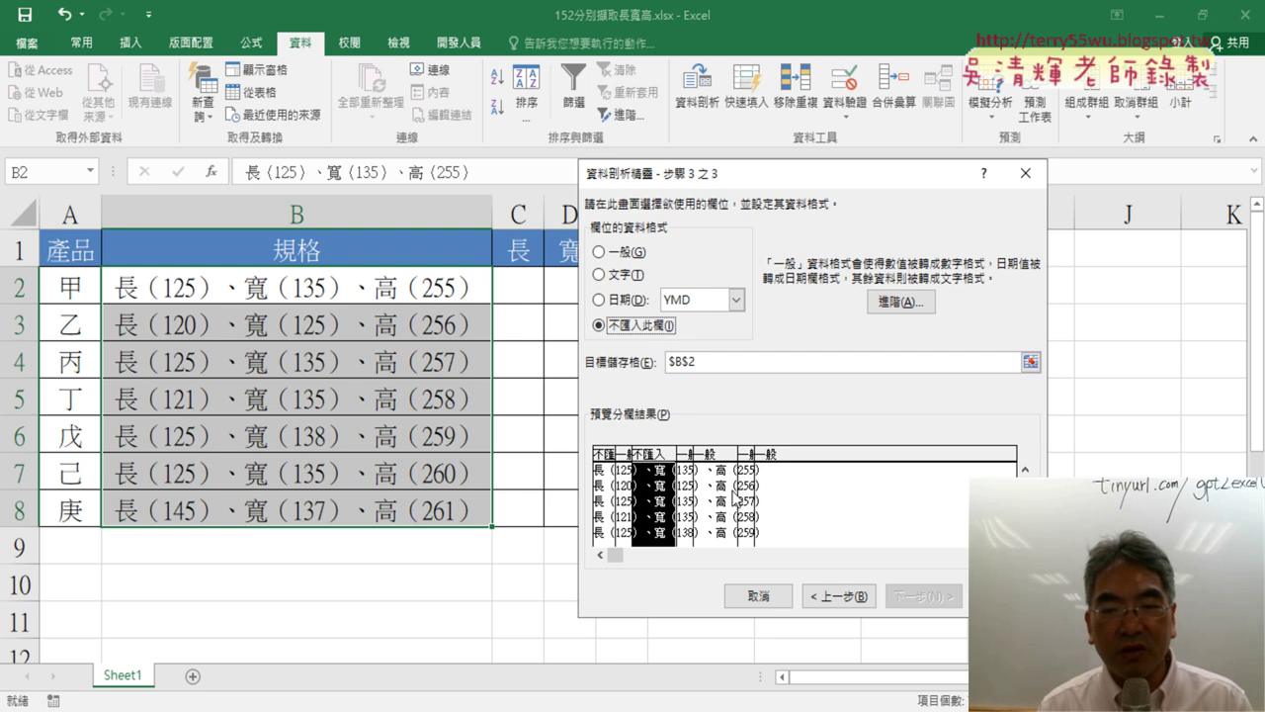
left_click(722, 494)
left_click(651, 326)
left_click(796, 501)
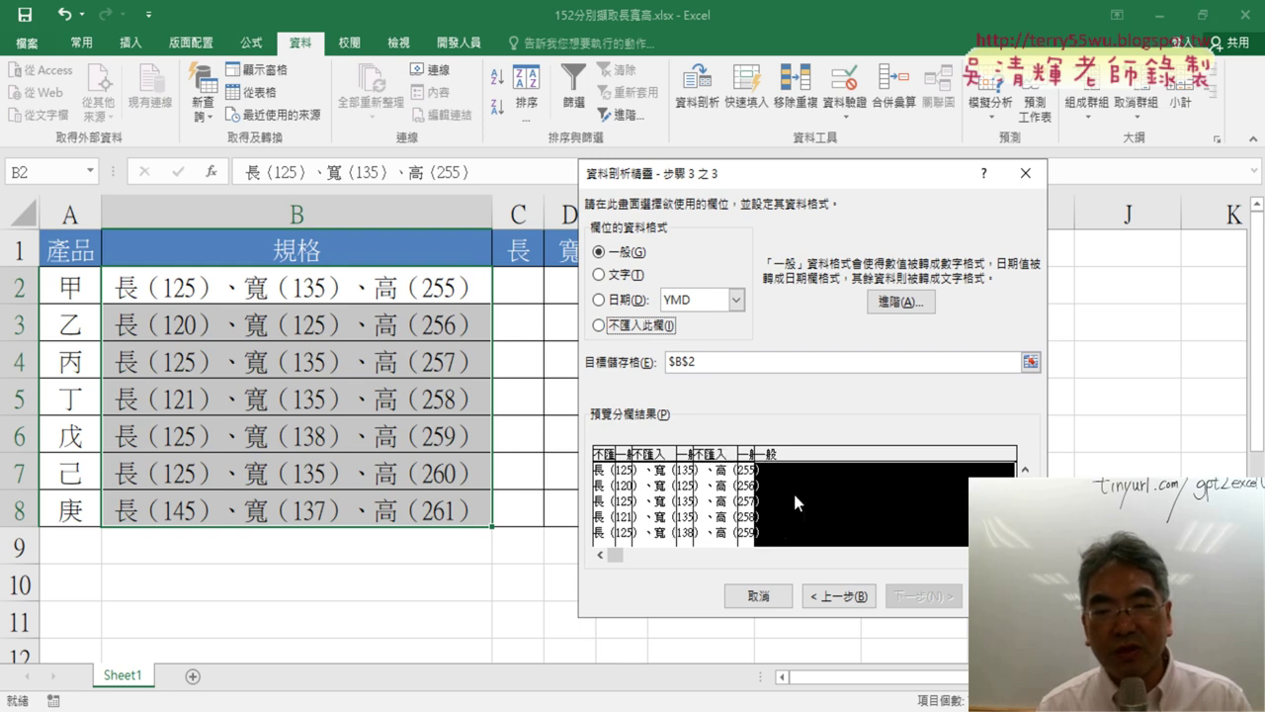
left_click(608, 326)
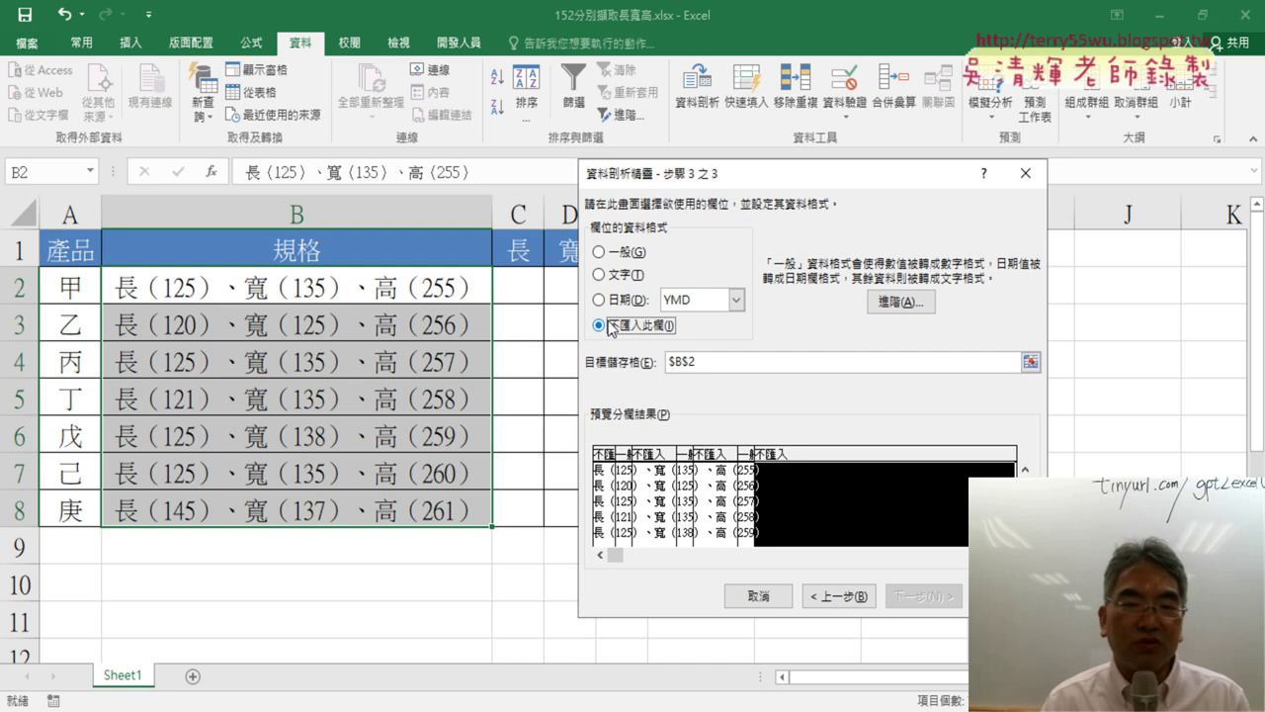
Set the split destination to $C$2 and finish the wizard.
double_click(684, 361)
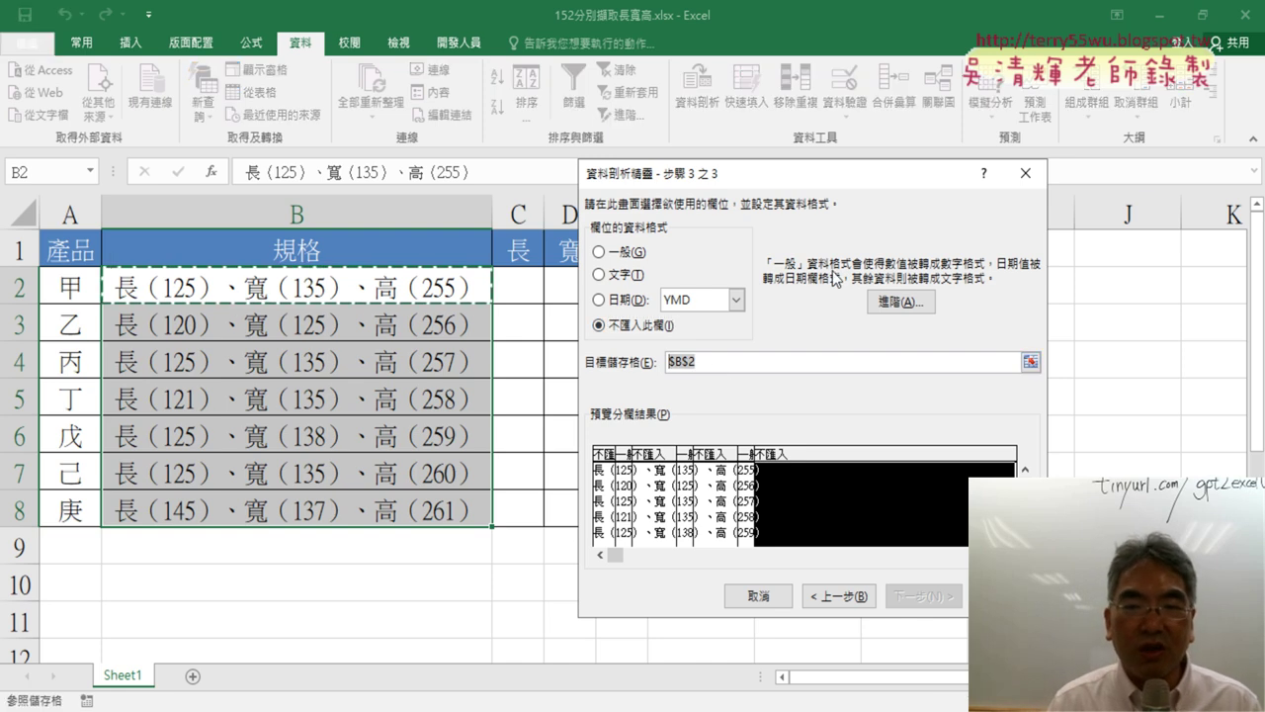
left_click_drag(784, 185, 894, 155)
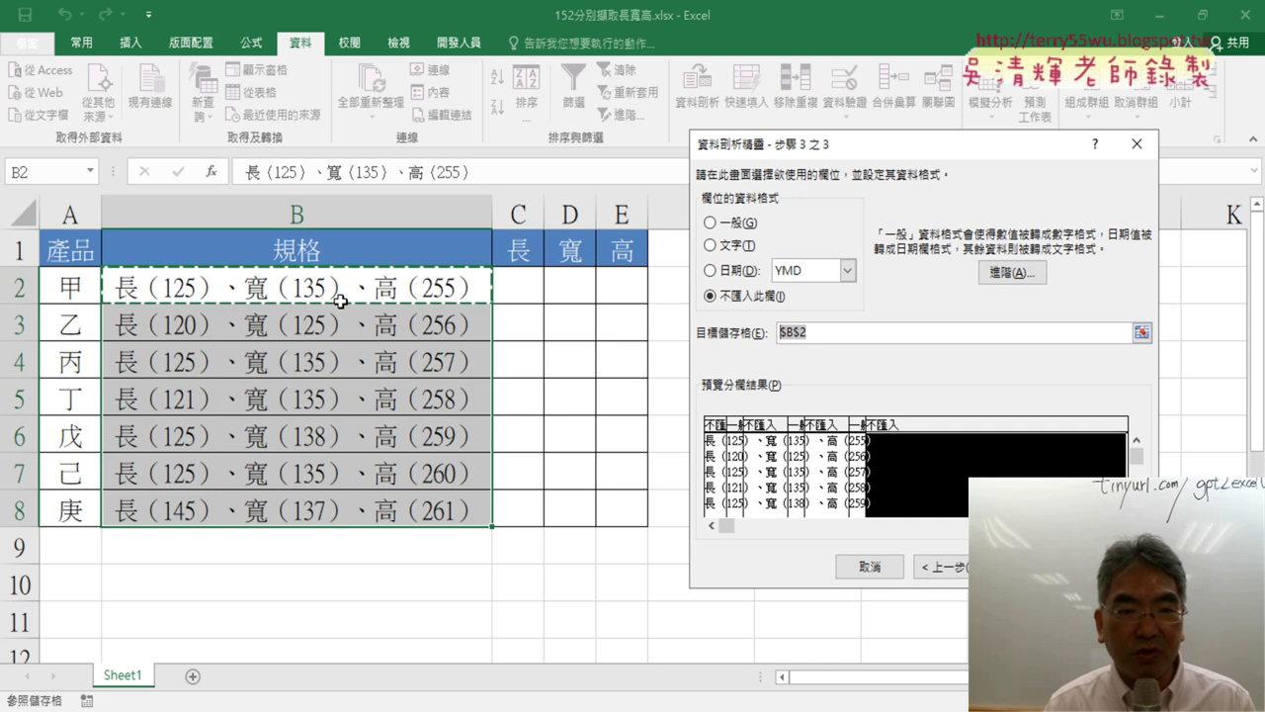
left_click(533, 290)
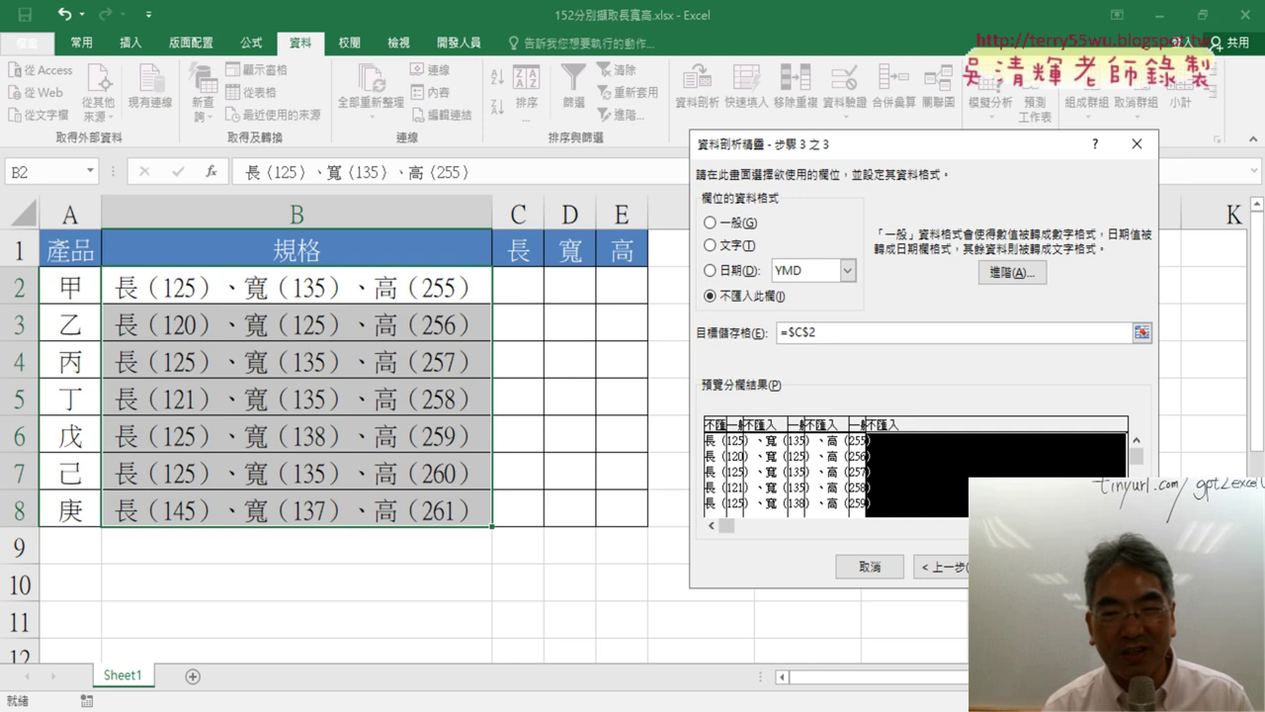
left_click(1105, 566)
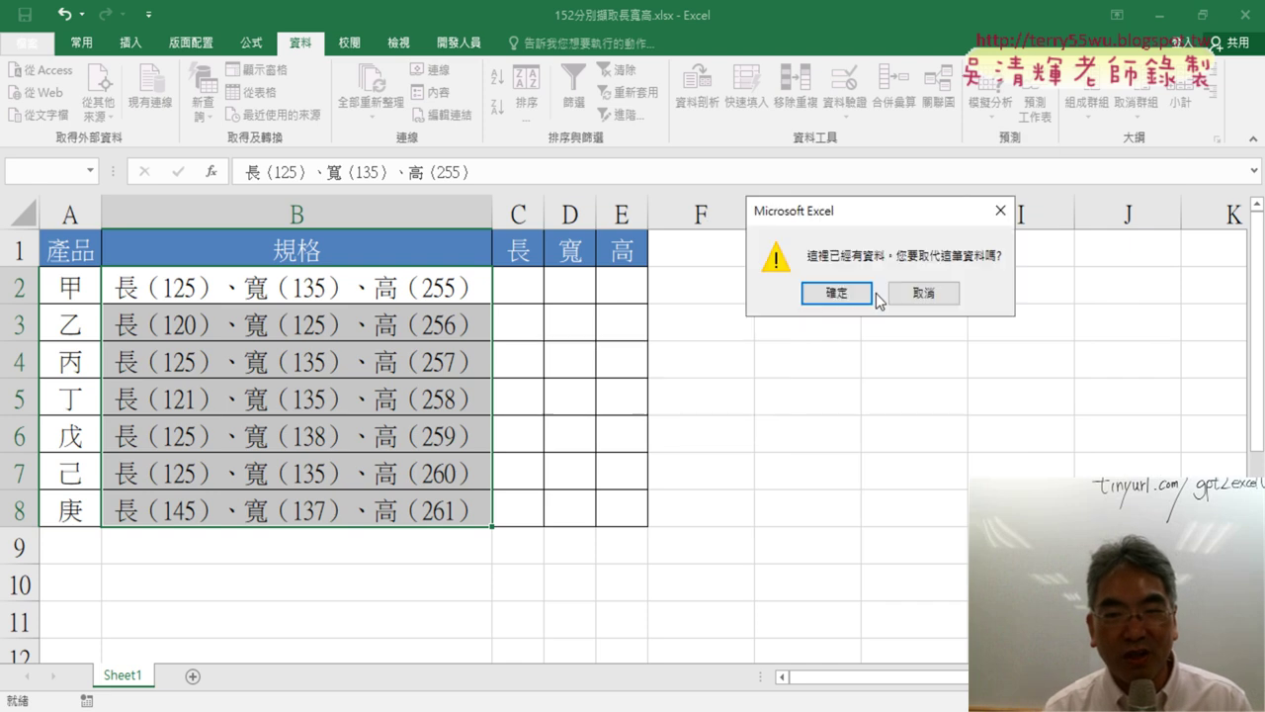
Confirm replacing C–E and check the length, width and height numbers in C2:E8 against B2:B8.
left_click(846, 296)
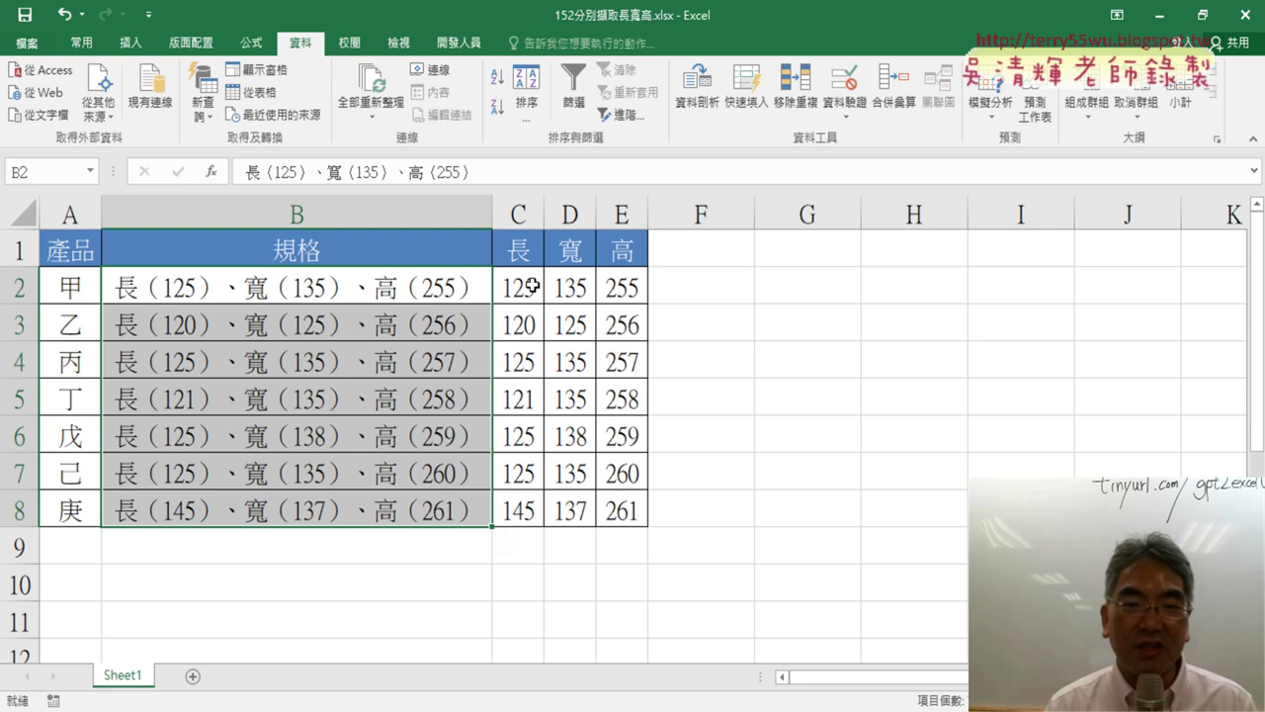
left_click_drag(519, 287, 615, 497)
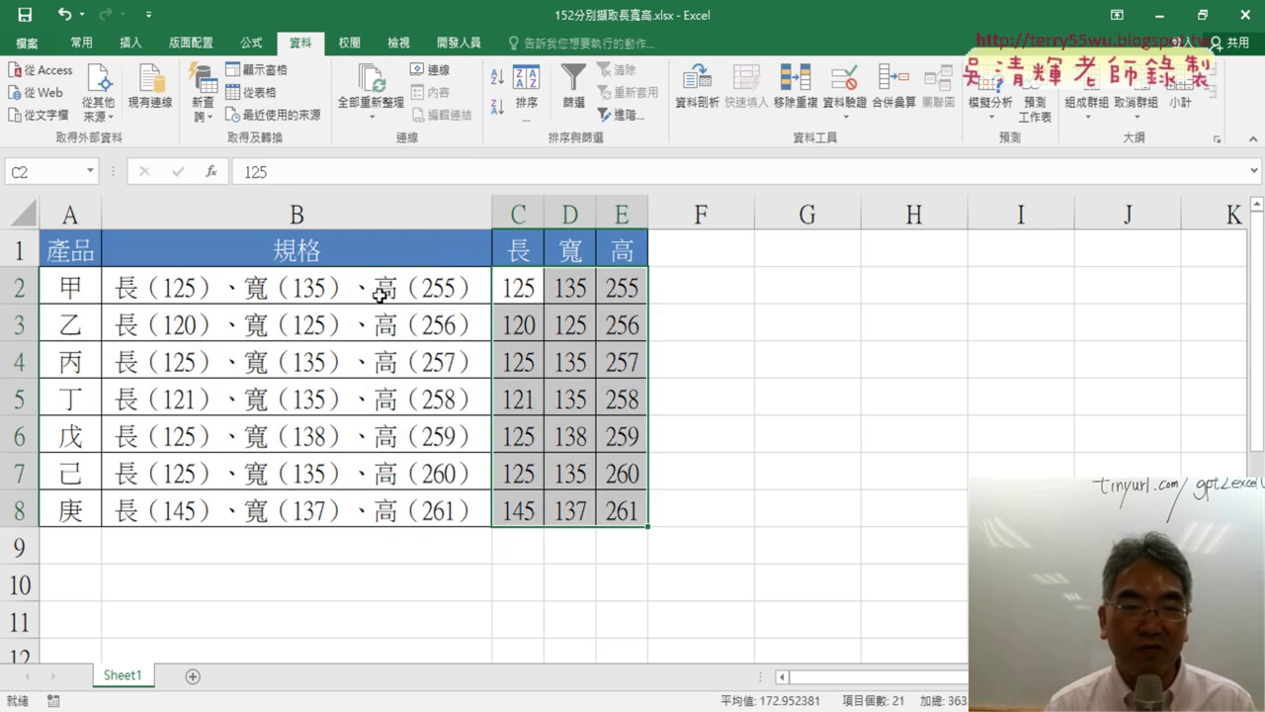
left_click_drag(373, 287, 370, 510)
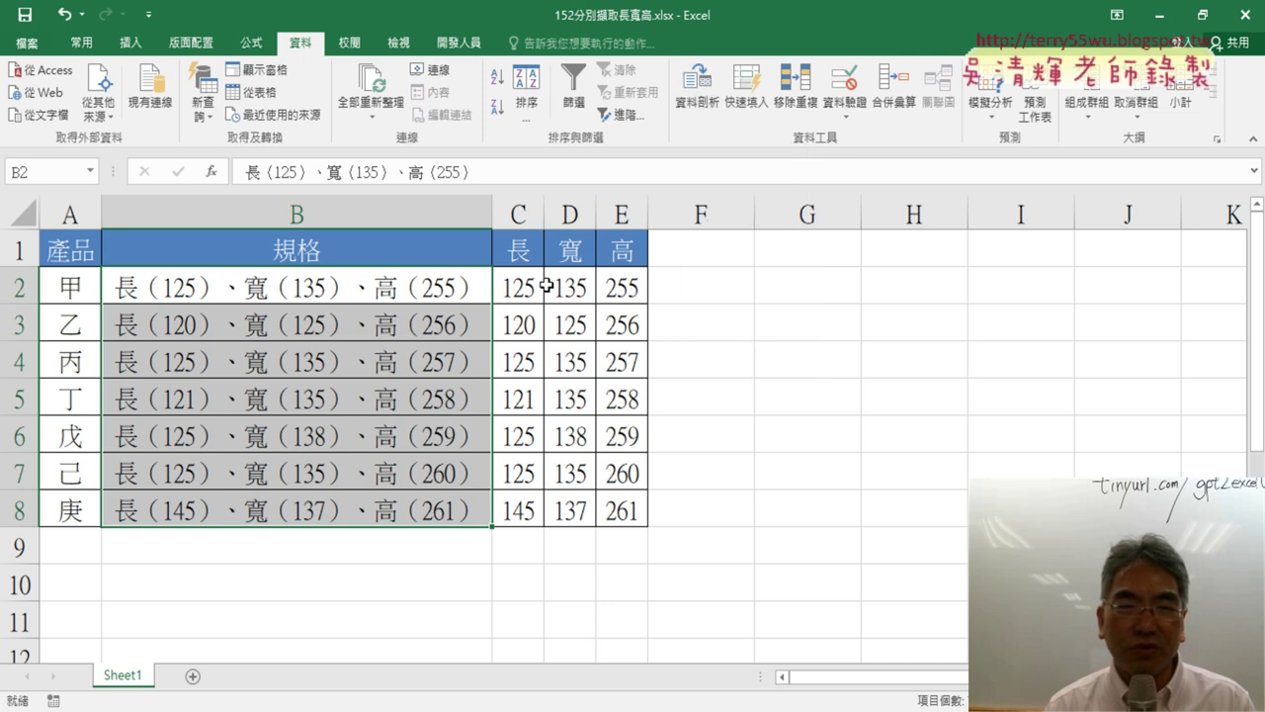
mouse_move(519, 287)
left_mouse_down()
mouse_move(599, 500)
mouse_move(623, 501)
left_mouse_up()
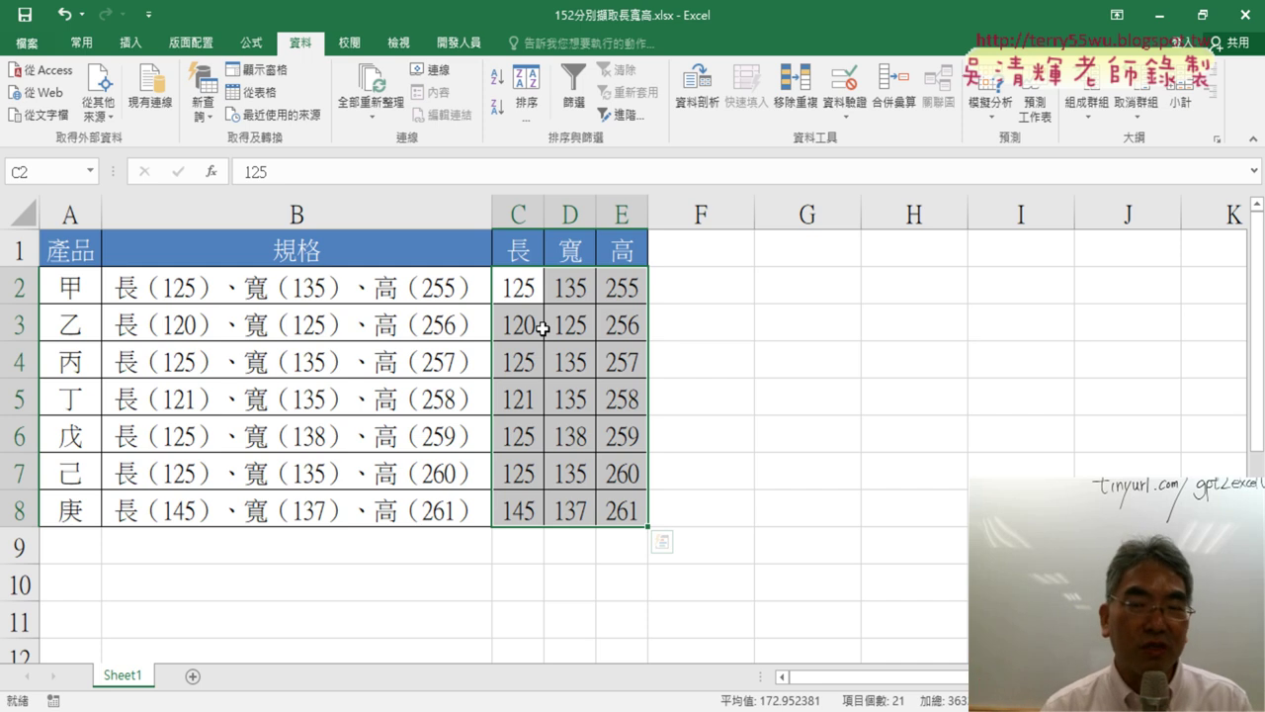
left_click(462, 45)
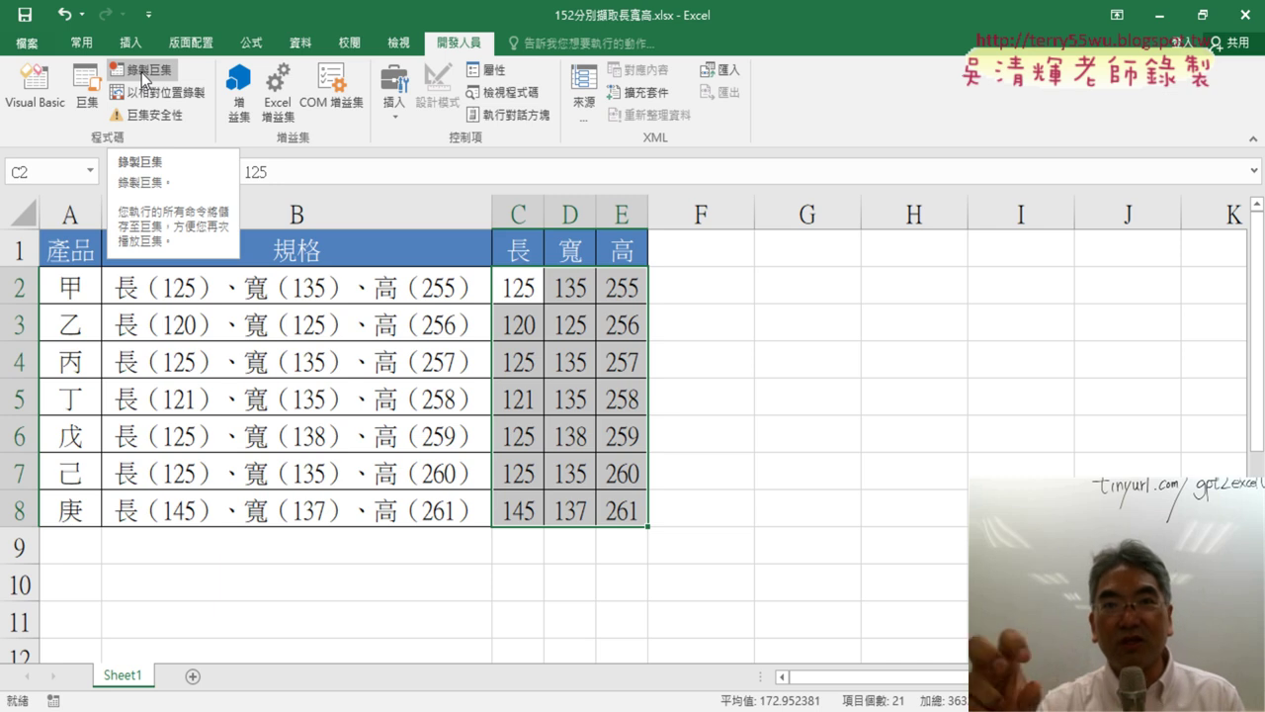
Leave the Developer tools, select the 規格 text in column B, and return to the Data tab.
left_click(144, 77)
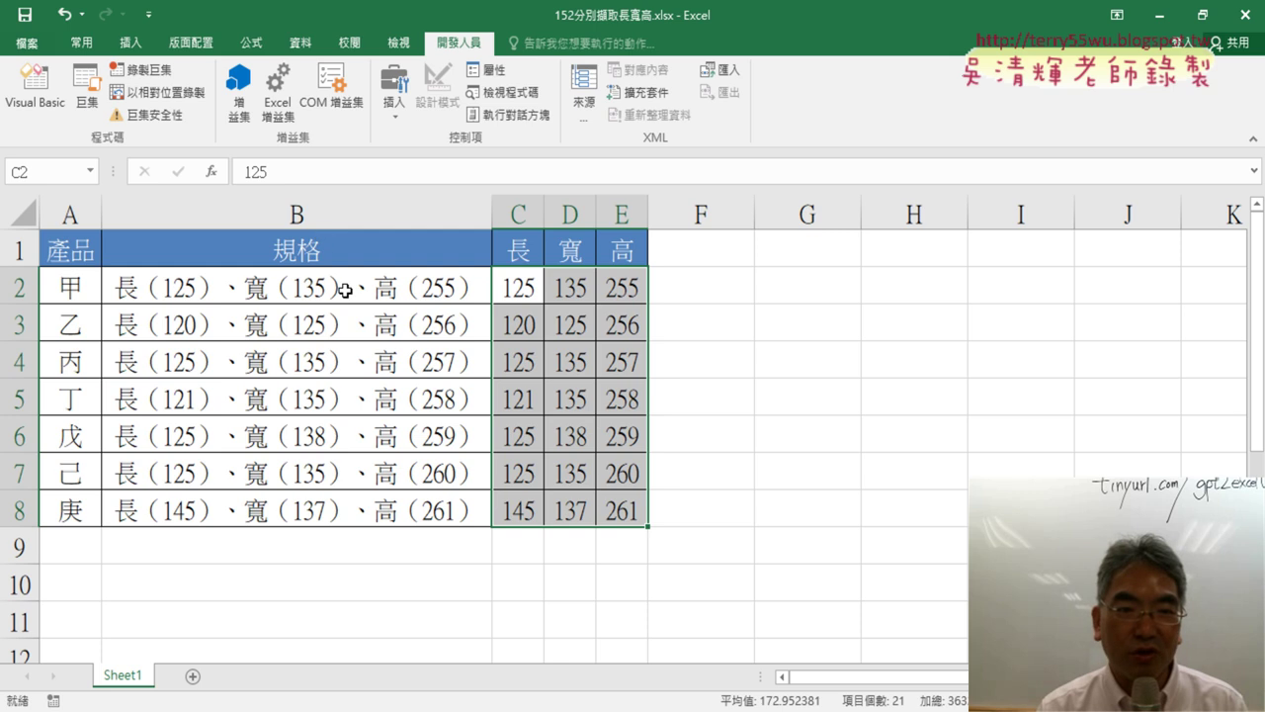
mouse_move(336, 287)
left_mouse_down()
mouse_move(305, 531)
mouse_move(360, 281)
left_mouse_up()
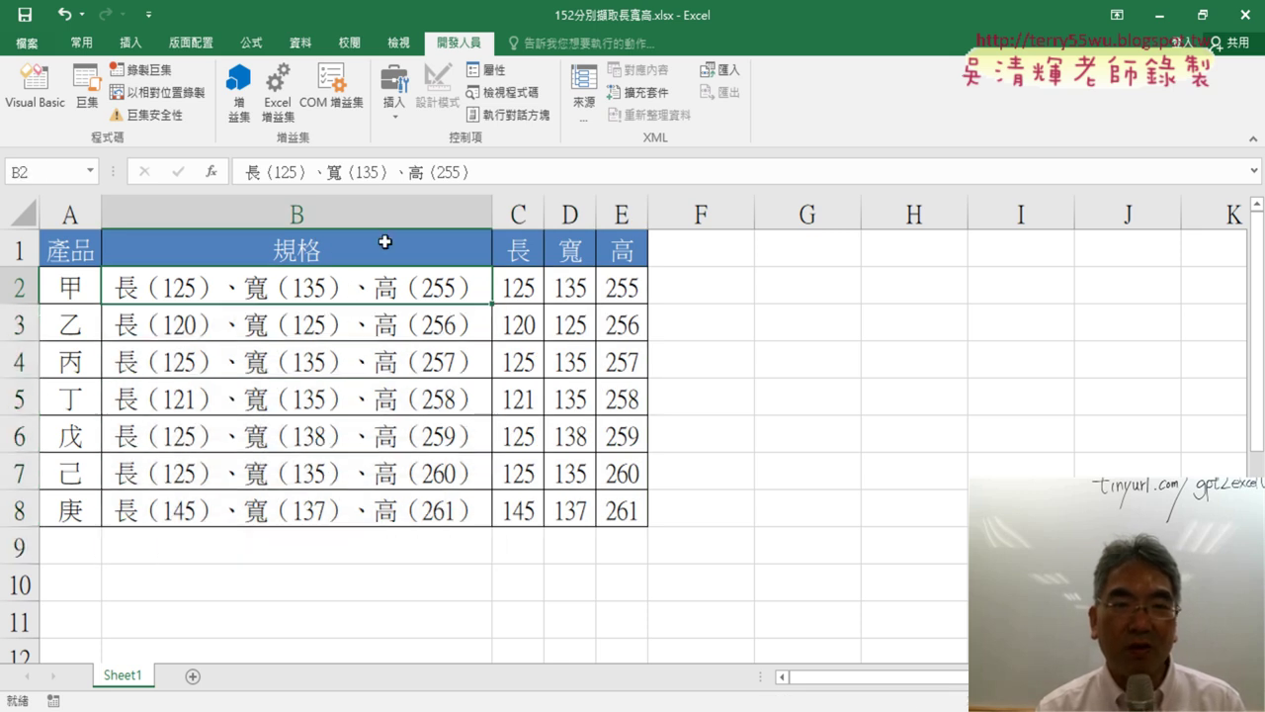
left_click(310, 48)
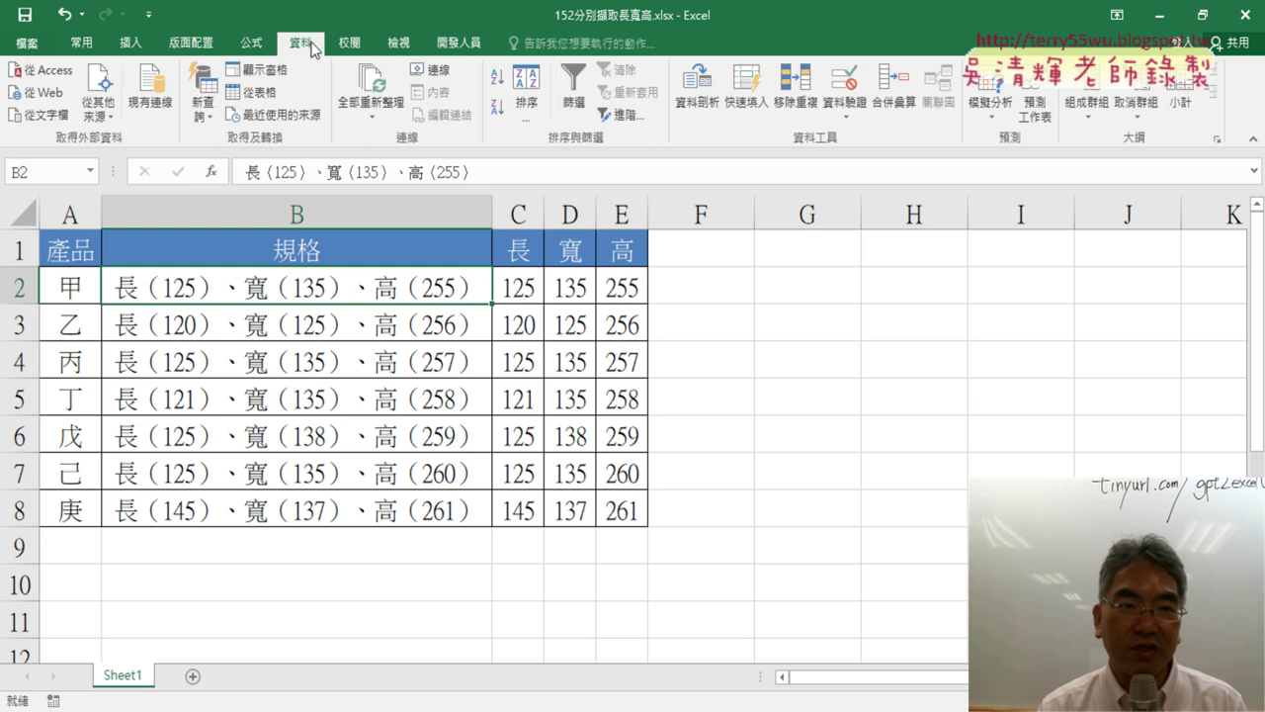